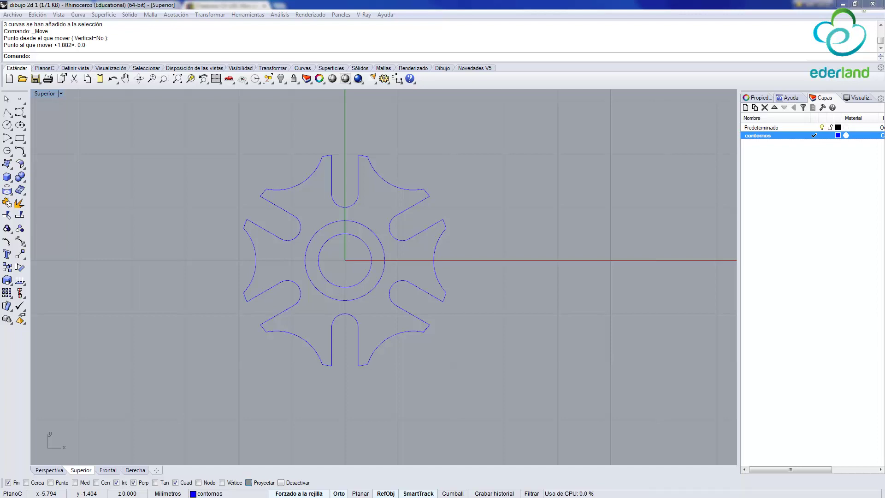
# - Compare the wheel with the reference image, then window-select and delete the entire drawing
pyautogui.hotkey('alt', 'Tab')
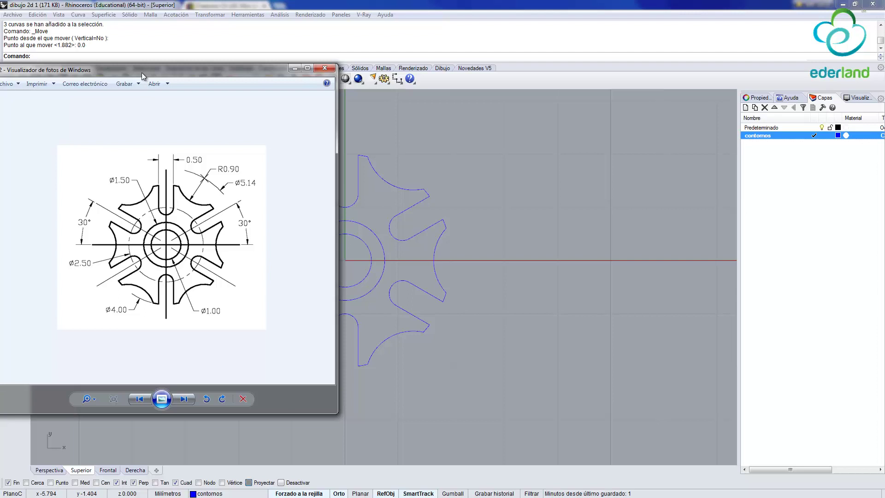
pyautogui.hotkey('alt', 'Tab')
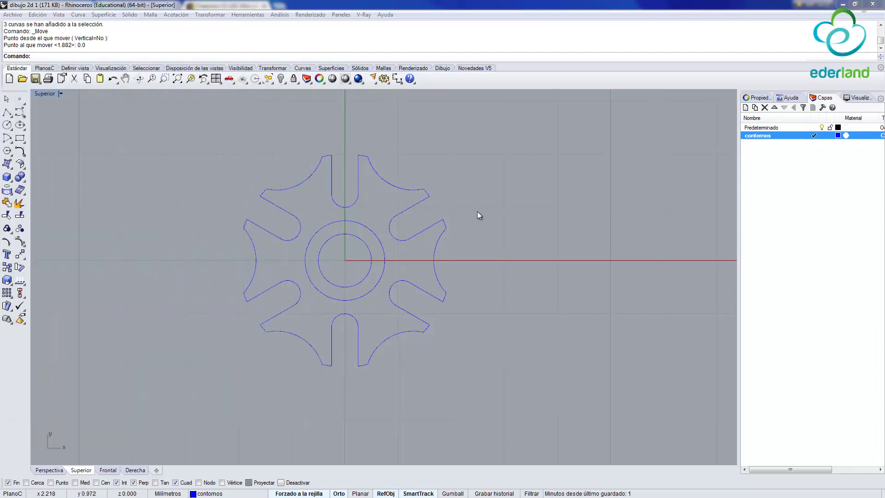
pyautogui.scroll(-2, 438, 221)
pyautogui.scroll(-2, 355, 224)
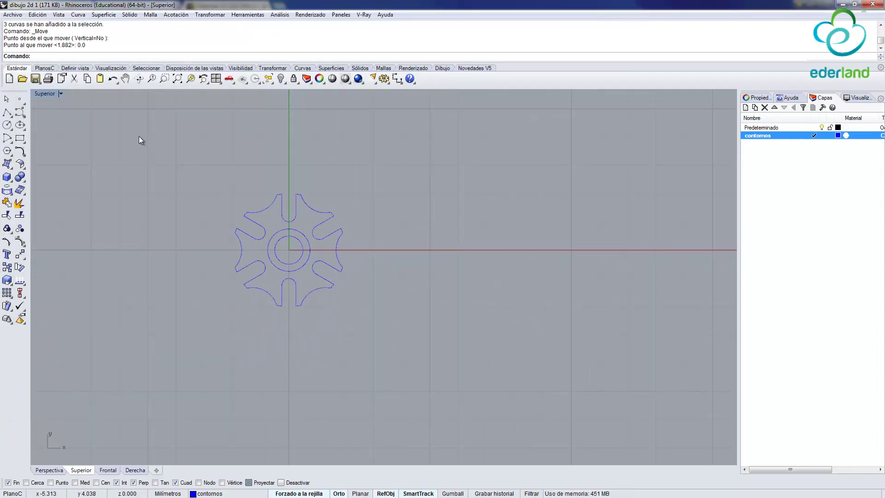
pyautogui.moveTo(139, 136); pyautogui.dragTo(475, 369)
pyautogui.press('Delete')
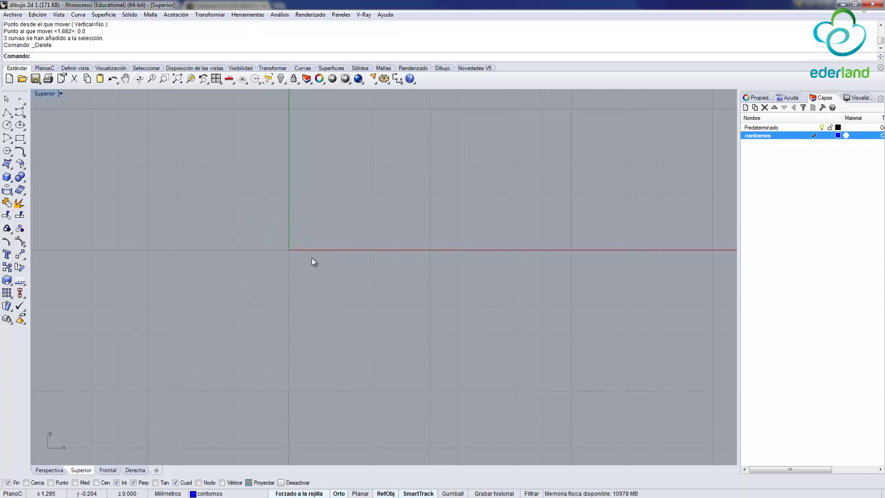
pyautogui.moveTo(312, 258); pyautogui.dragTo(389, 258, button='right')
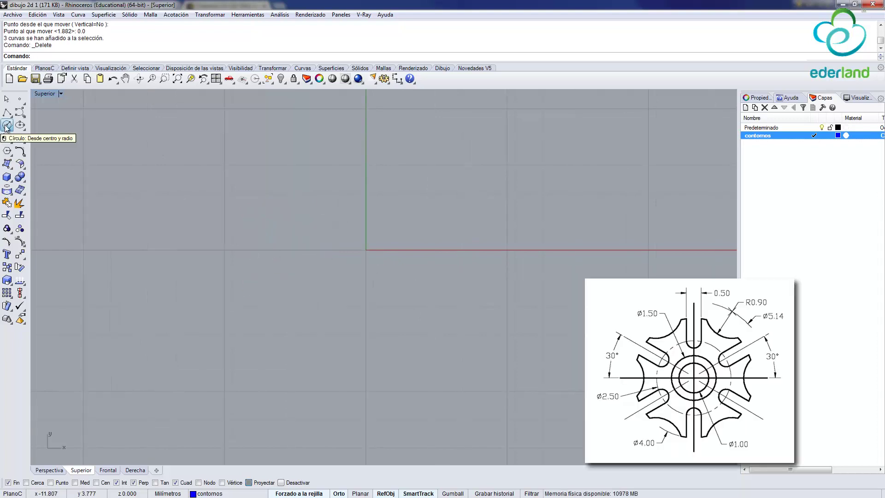
# - Draw a Ø1 circle centred on the origin
pyautogui.click(6, 125)
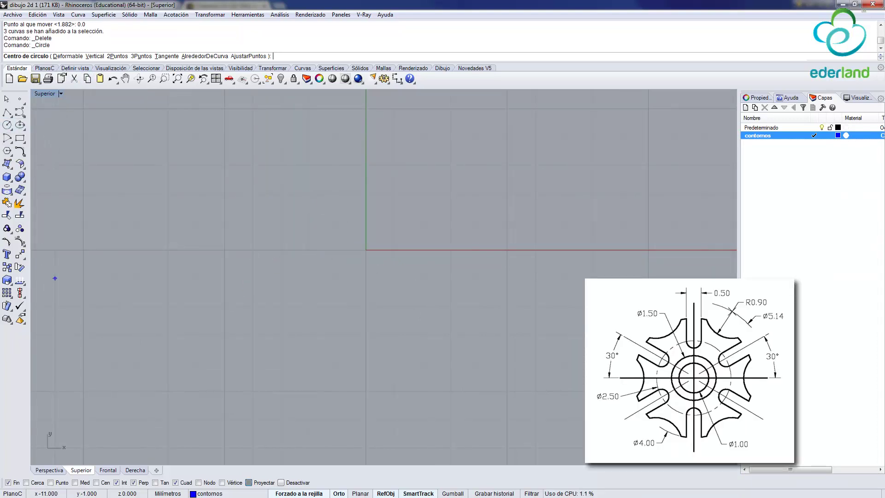
pyautogui.click(366, 250)
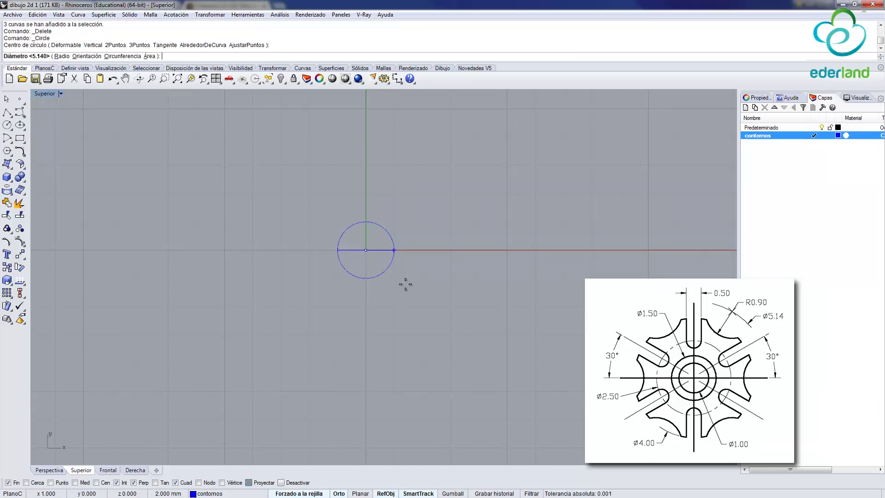
pyautogui.write('1')
pyautogui.press('Return')
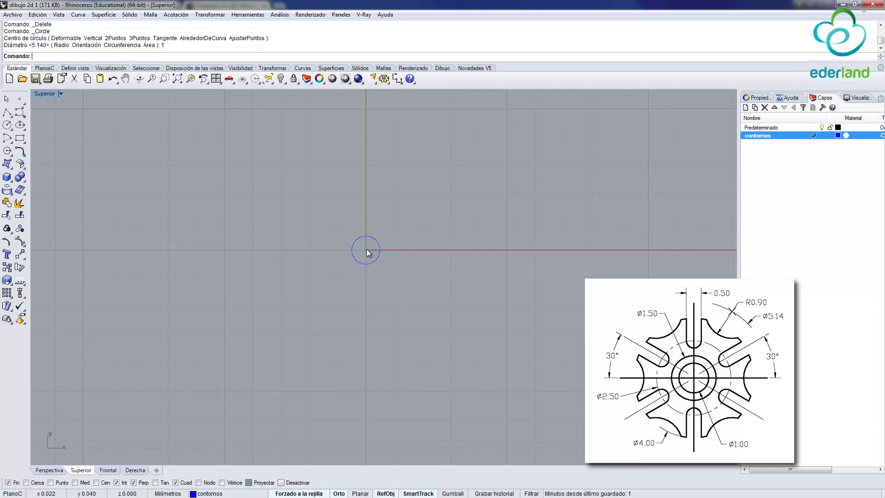
pyautogui.scroll(5, 366, 249)
# - Add concentric Ø1.5 and Ø4 circles centred on the origin
pyautogui.press('Return')
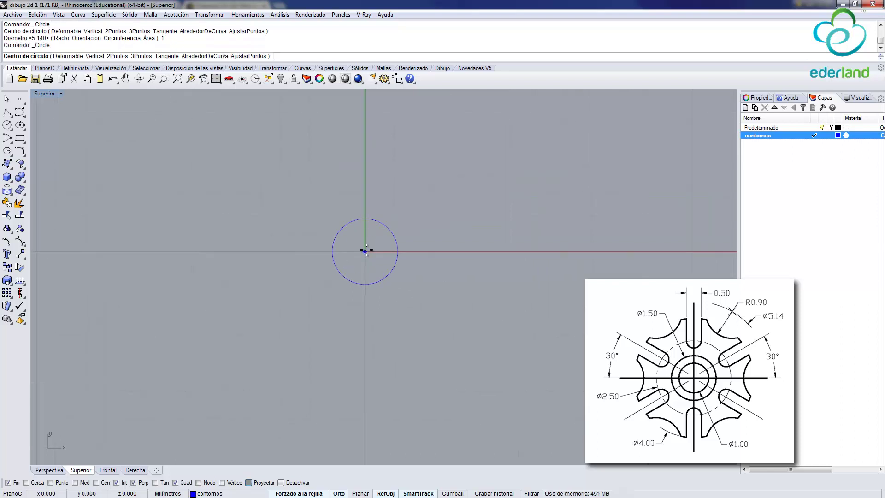
pyautogui.click(365, 251)
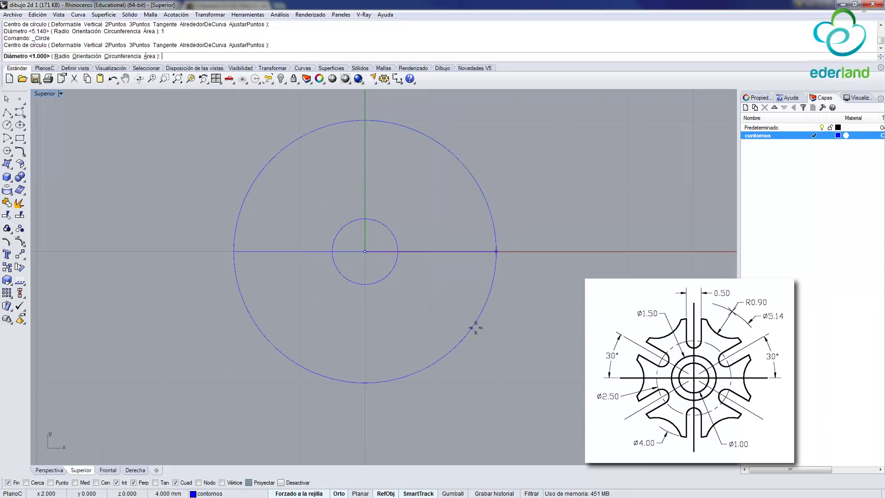
pyautogui.write('1.5')
pyautogui.press('Return')
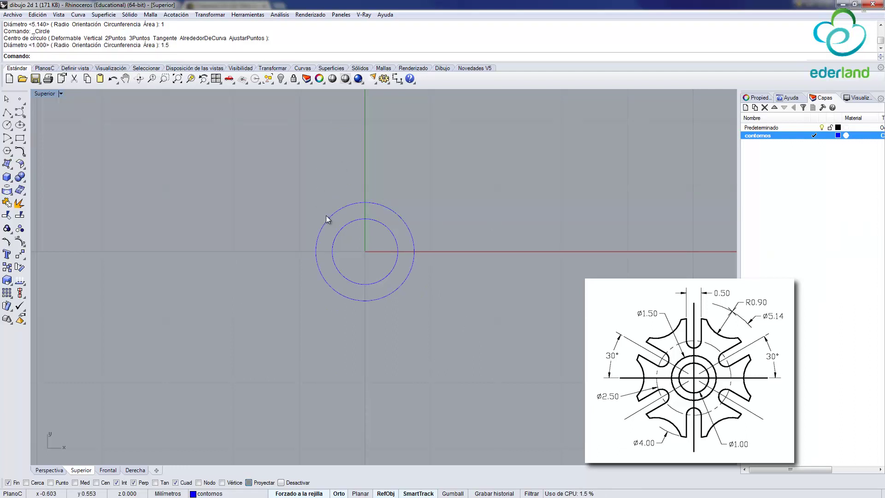
pyautogui.press('Return')
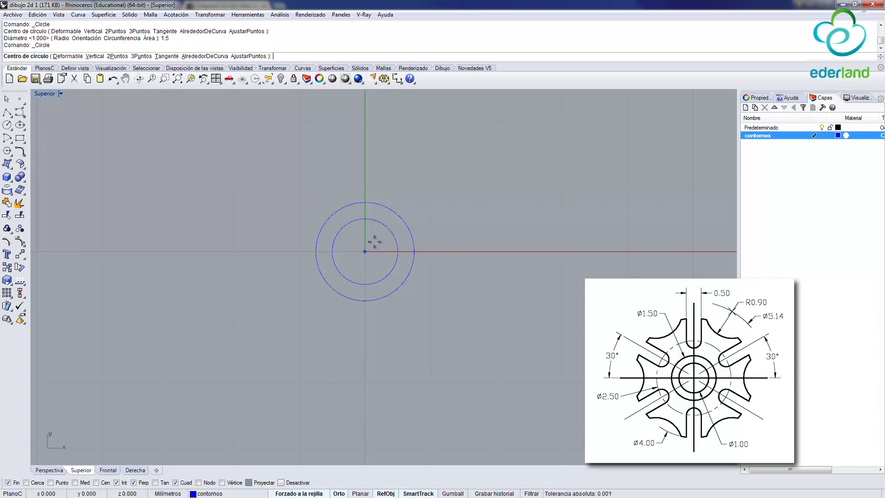
pyautogui.click(365, 252)
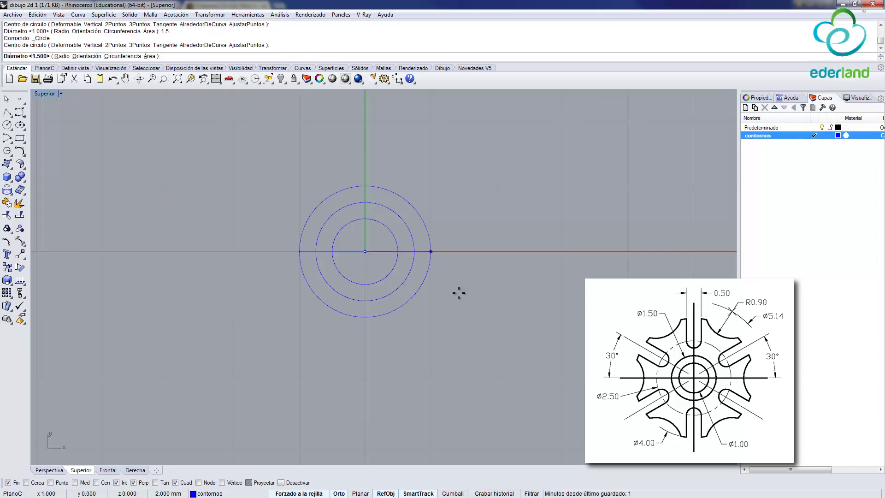
pyautogui.write('4')
pyautogui.press('Return')
pyautogui.scroll(-4, 461, 292)
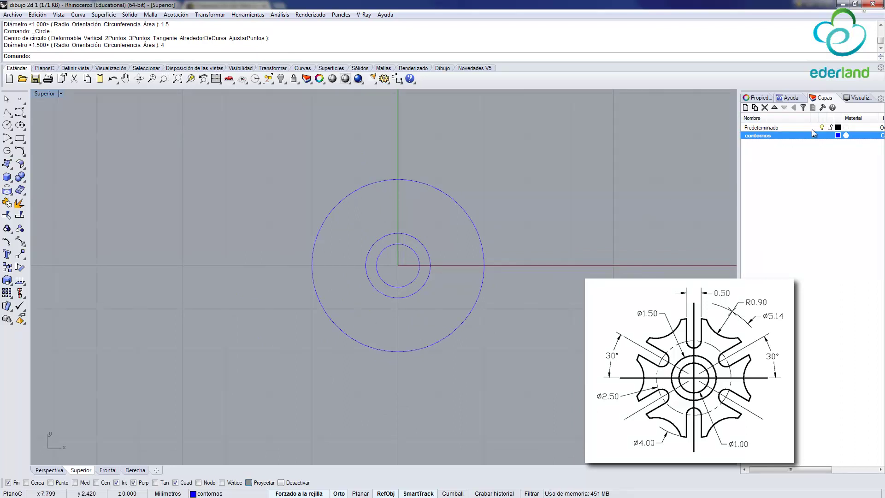
# - Make Predeterminado the current layer and set its colour to Gris claro
pyautogui.doubleClick(779, 128)
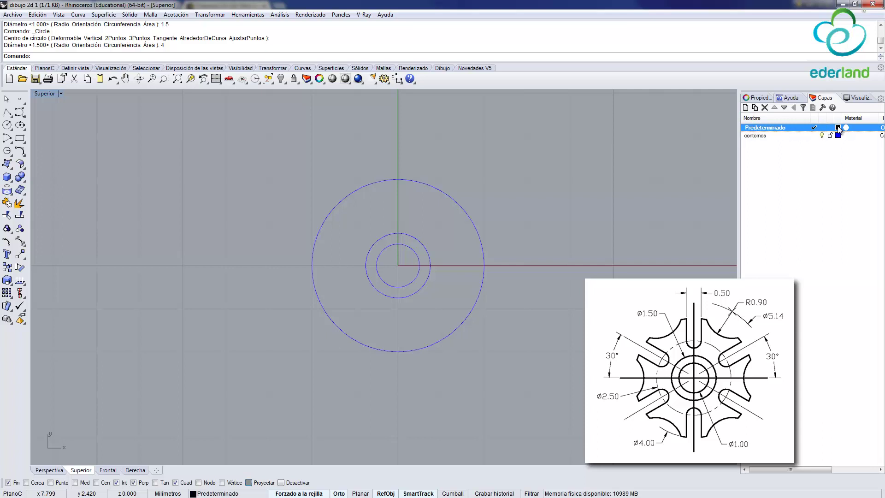
pyautogui.click(838, 127)
pyautogui.click(371, 181)
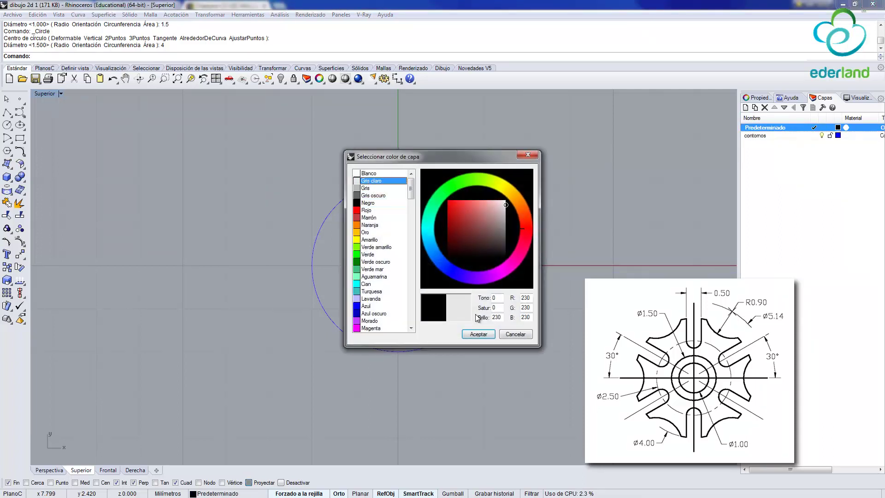
pyautogui.click(478, 335)
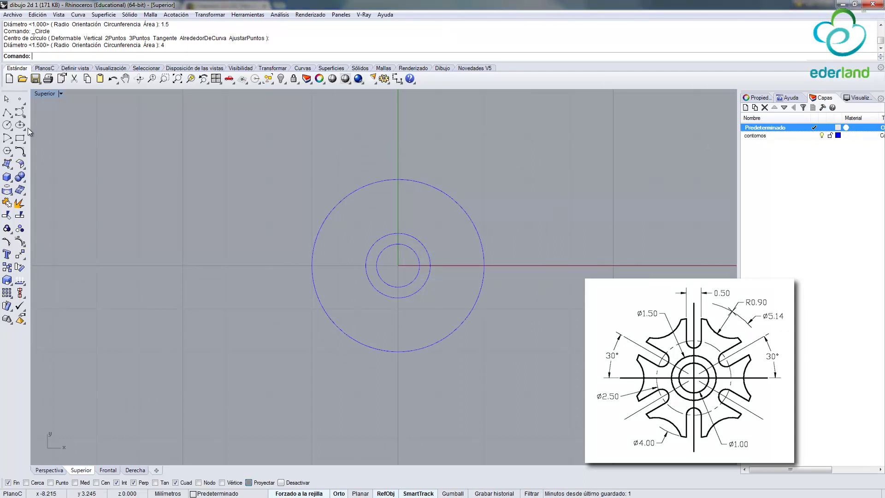
# - Draw a Ø5.14 circle centred on the origin around the others
pyautogui.click(8, 126)
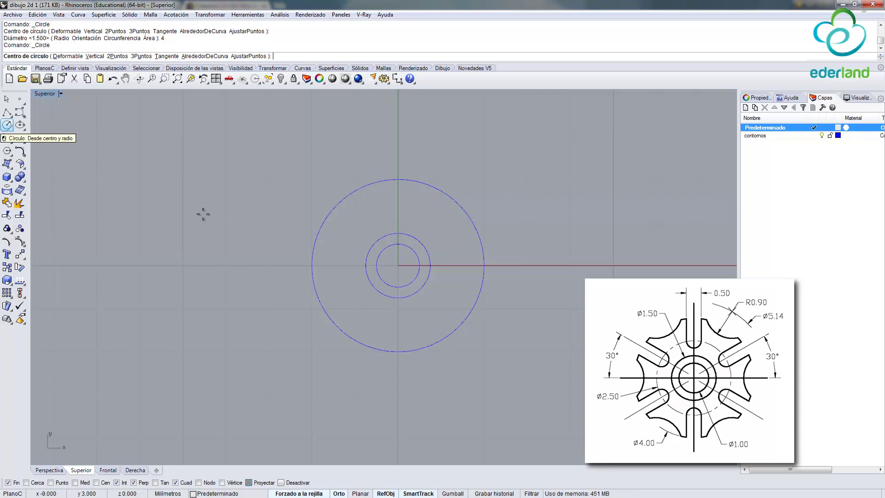
pyautogui.click(398, 266)
pyautogui.write('5.14')
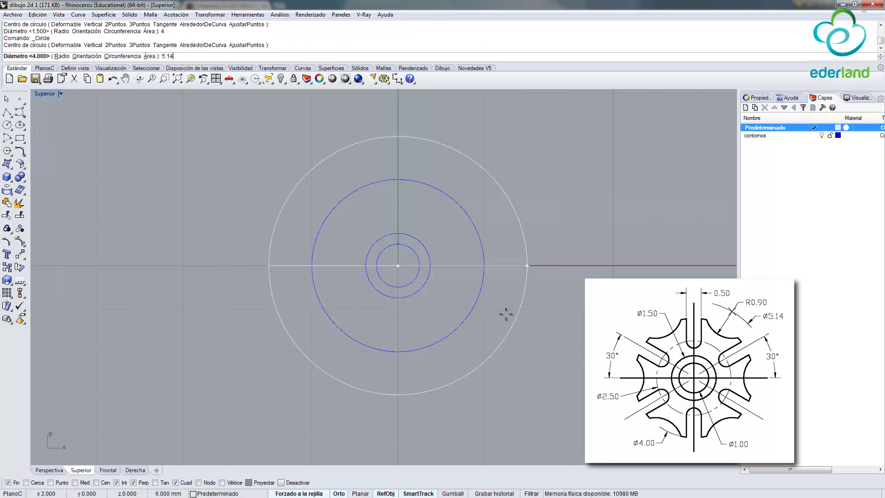
pyautogui.press('Return')
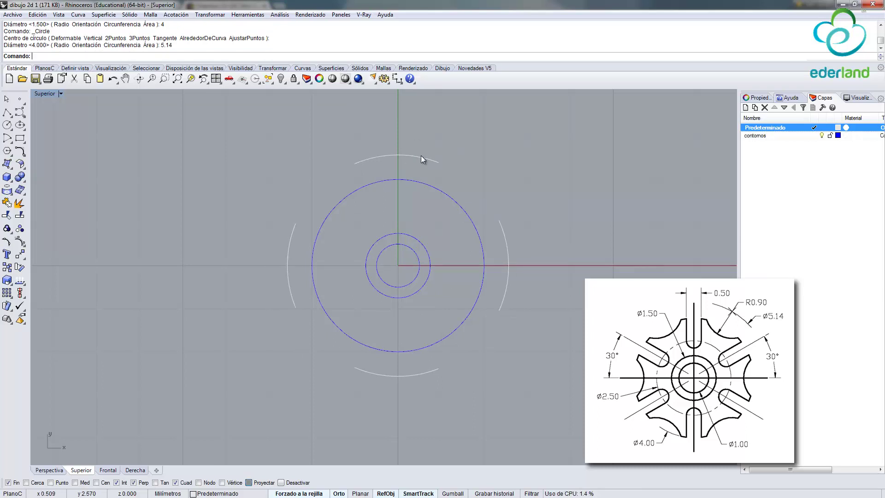
pyautogui.click(421, 157)
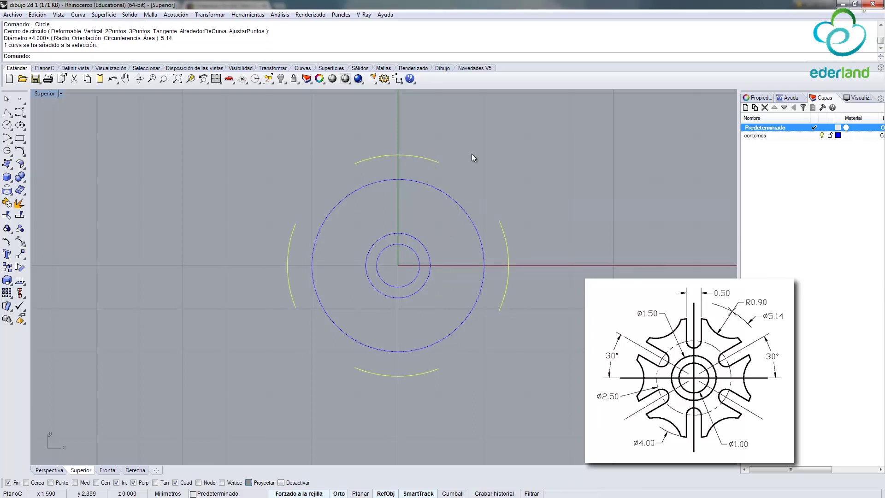
pyautogui.click(7, 112)
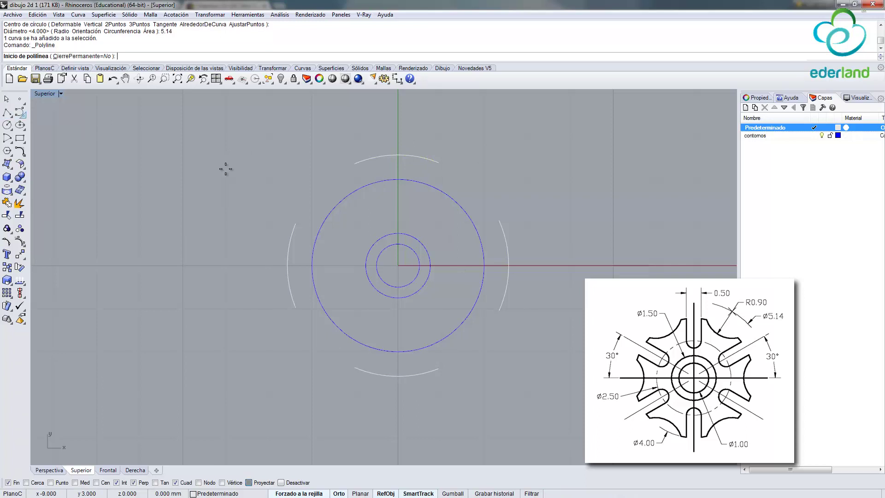
# - Draw a horizontal line to the right and a vertical line upward from the origin
pyautogui.click(398, 265)
pyautogui.click(618, 266)
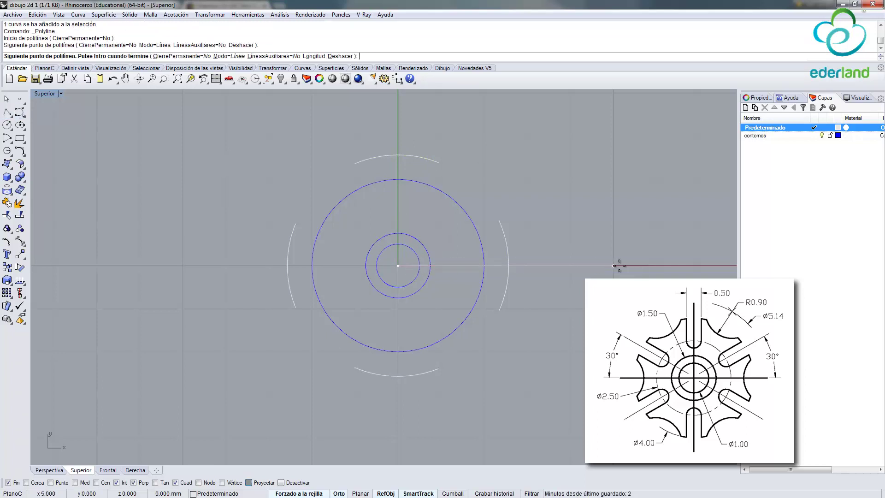
pyautogui.press('Return')
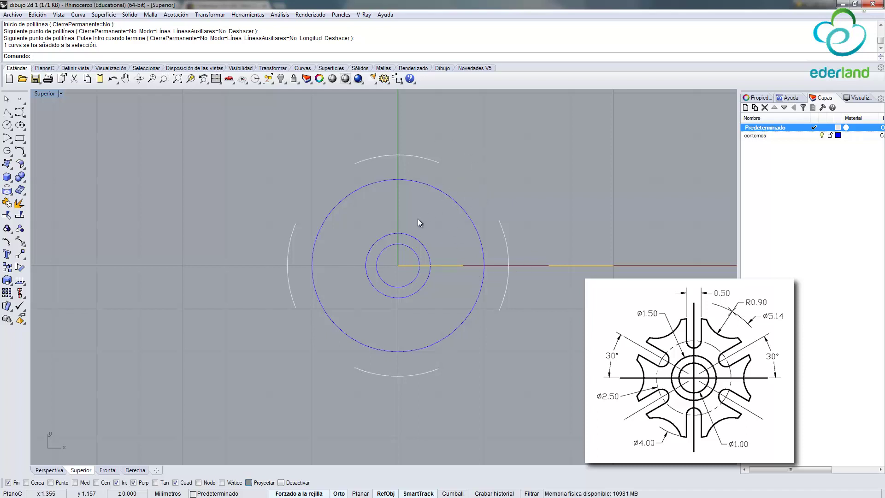
pyautogui.click(7, 112)
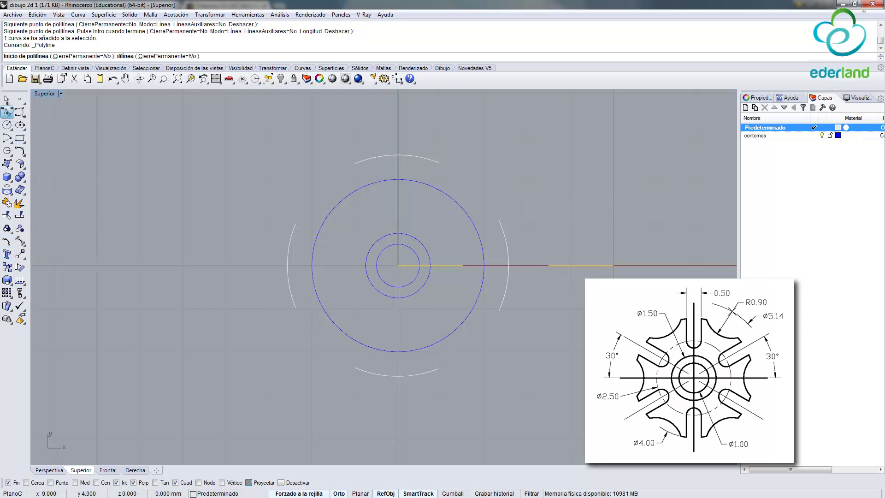
pyautogui.click(397, 266)
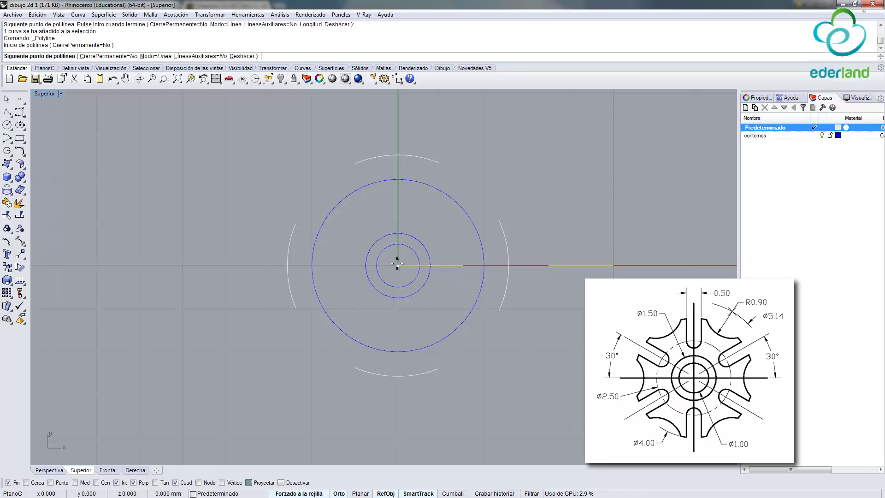
pyautogui.click(398, 93)
pyautogui.press('Return')
pyautogui.scroll(-2, 387, 148)
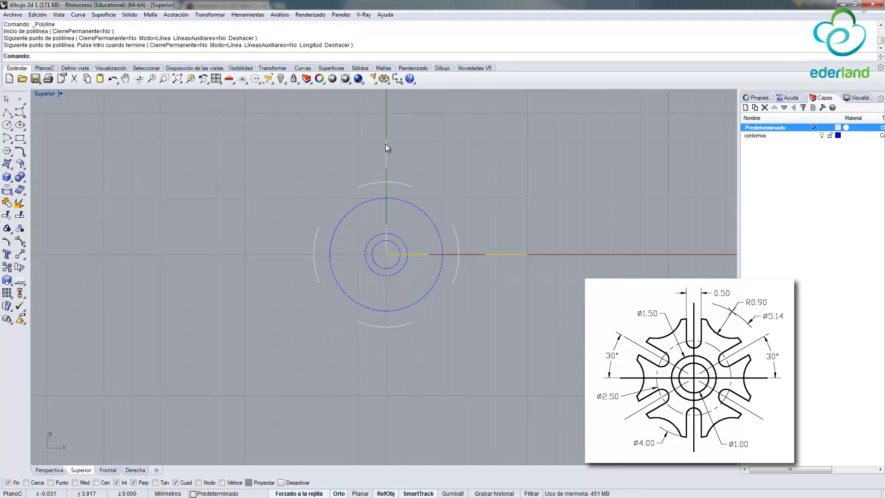
pyautogui.click(386, 145)
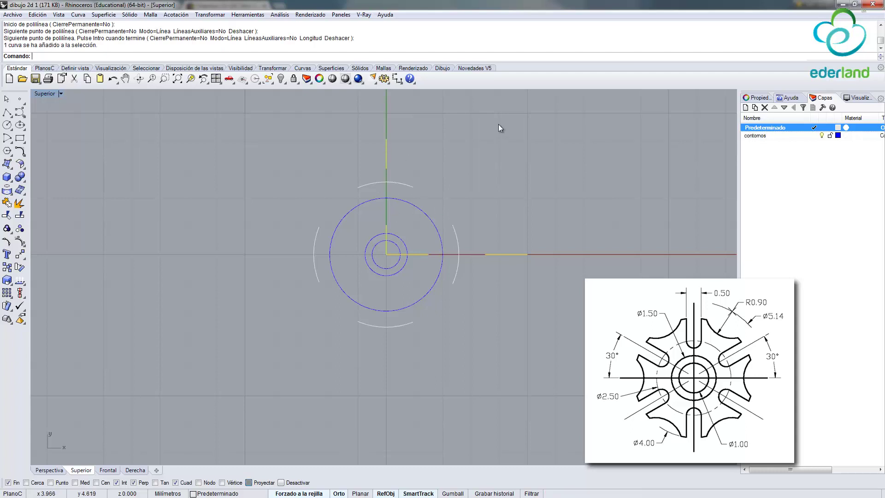
pyautogui.scroll(2, 395, 157)
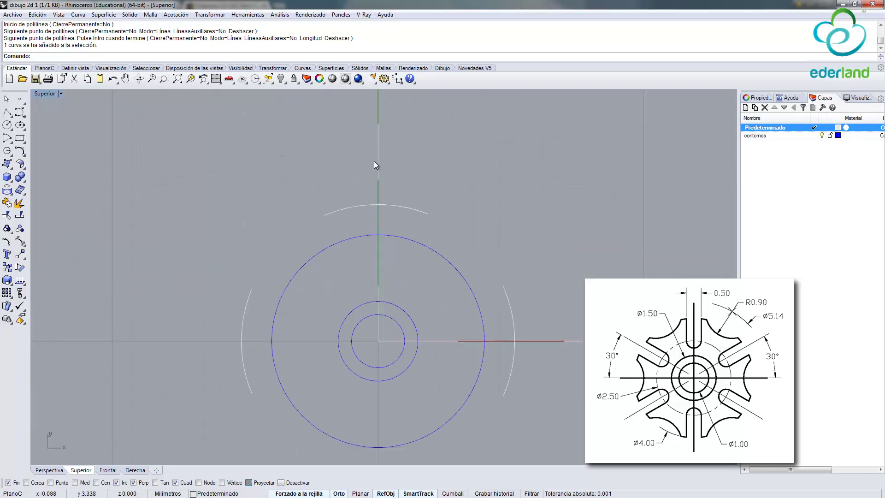
# - Assign the horizontal and vertical lines to the contornos layer and make contornos current
pyautogui.click(379, 151)
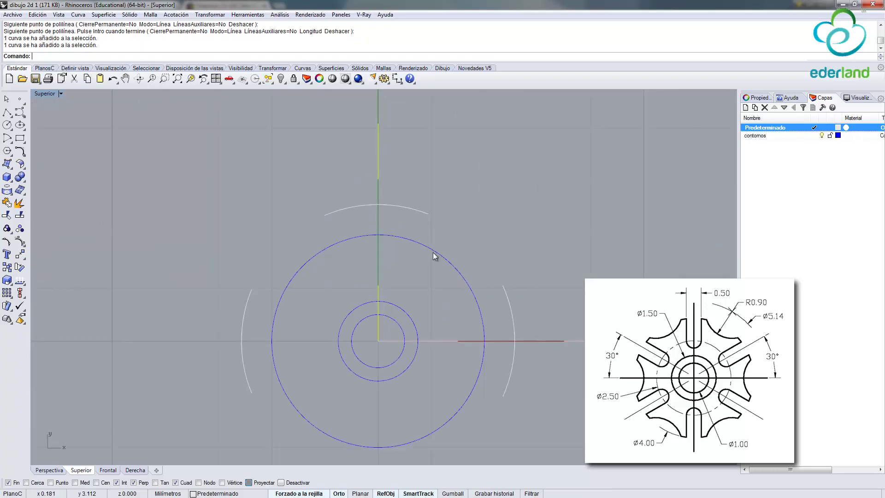
pyautogui.click(445, 341)
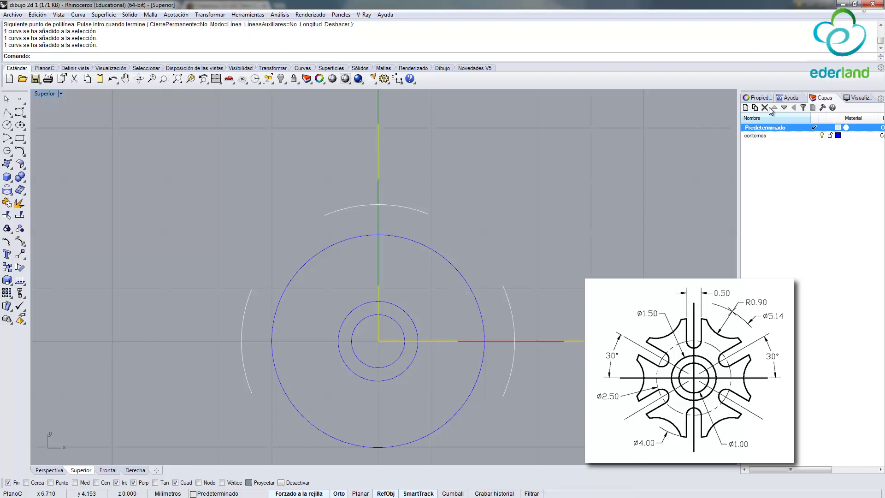
pyautogui.click(756, 98)
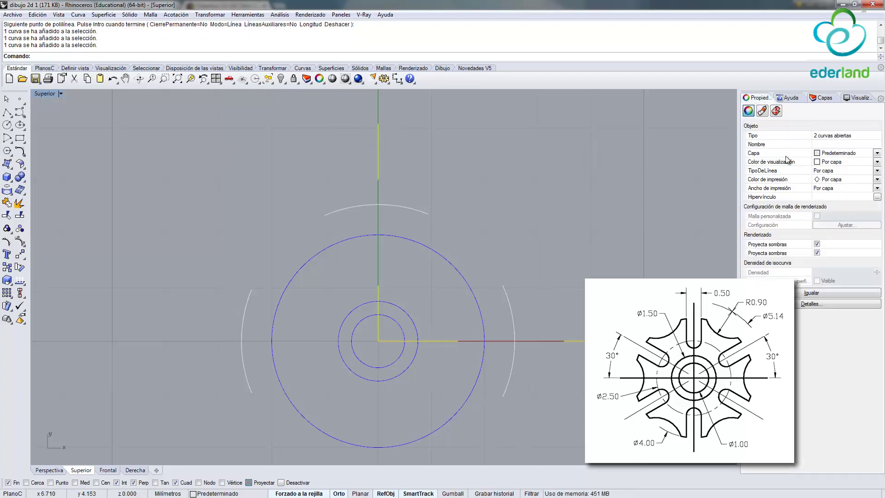
pyautogui.click(856, 153)
pyautogui.click(850, 170)
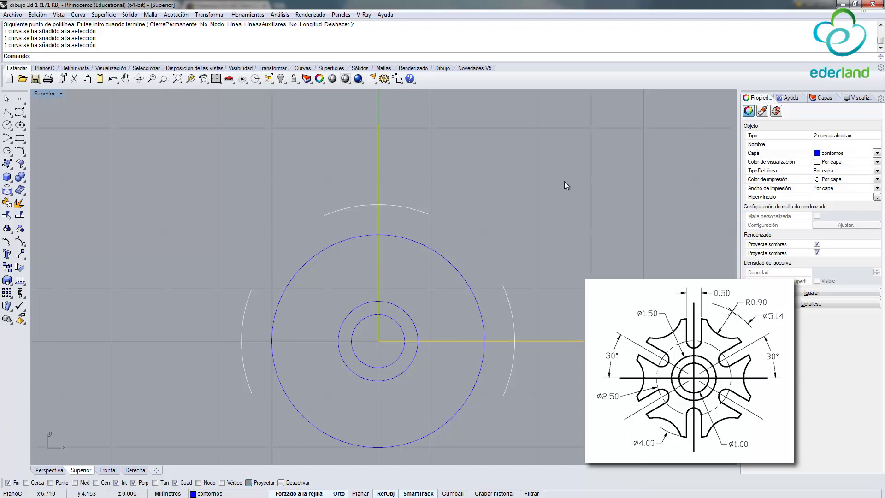
pyautogui.click(535, 175)
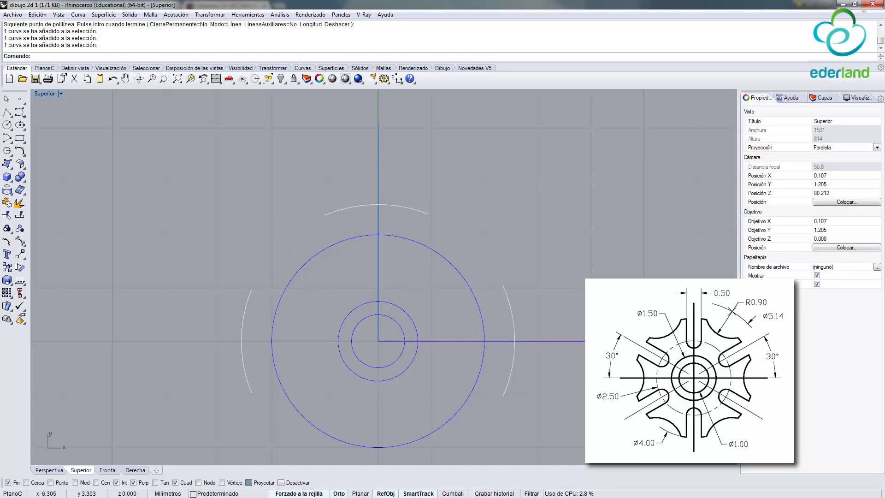
pyautogui.click(797, 99)
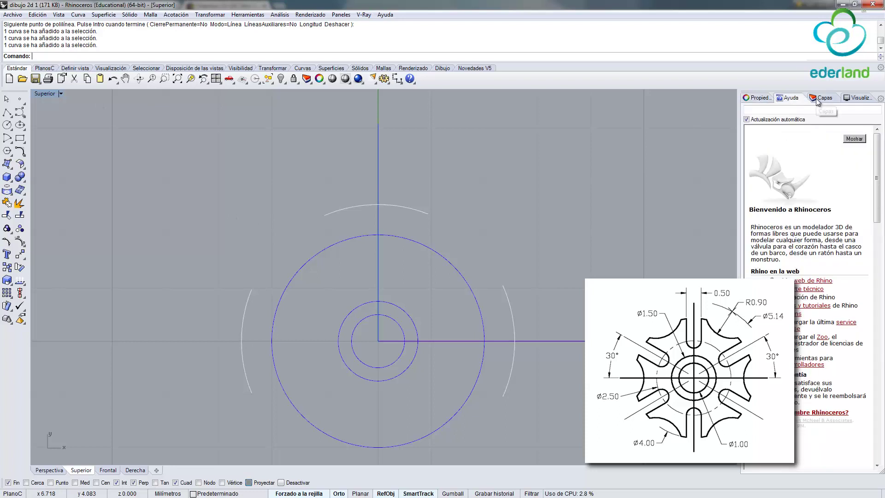
pyautogui.doubleClick(766, 136)
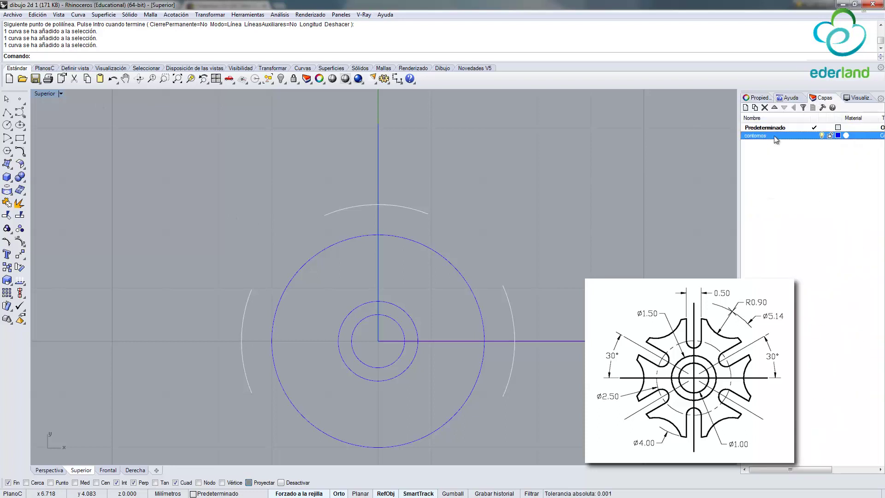
pyautogui.click(7, 125)
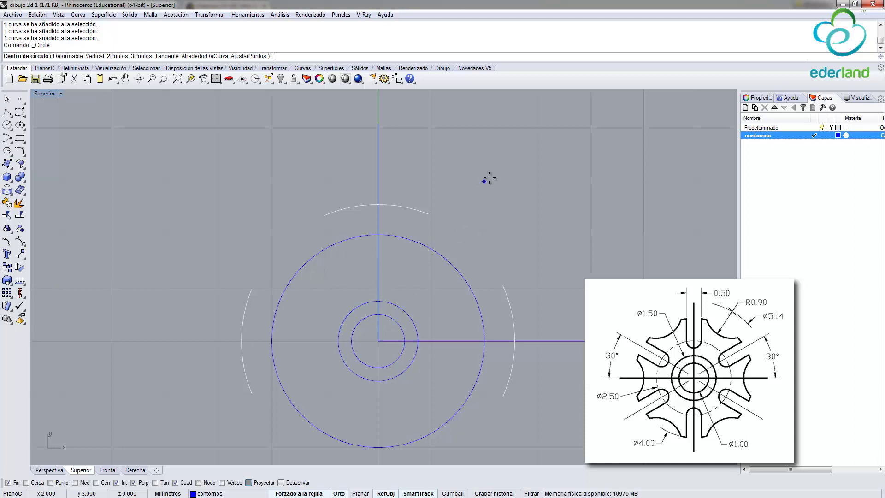
# - Draw a Ø0.5 circle beside the wheel and a Ø2.5 circle at the origin
pyautogui.click(484, 181)
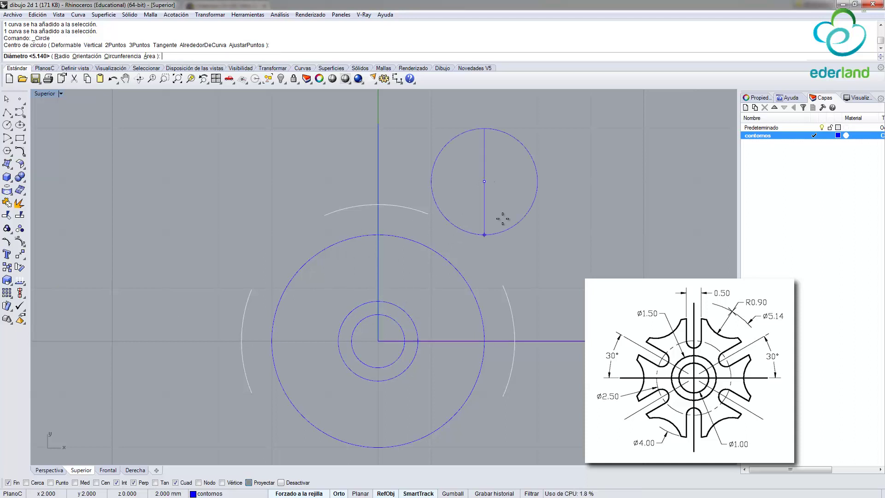
pyautogui.write('5')
pyautogui.write('.5')
pyautogui.press('Return')
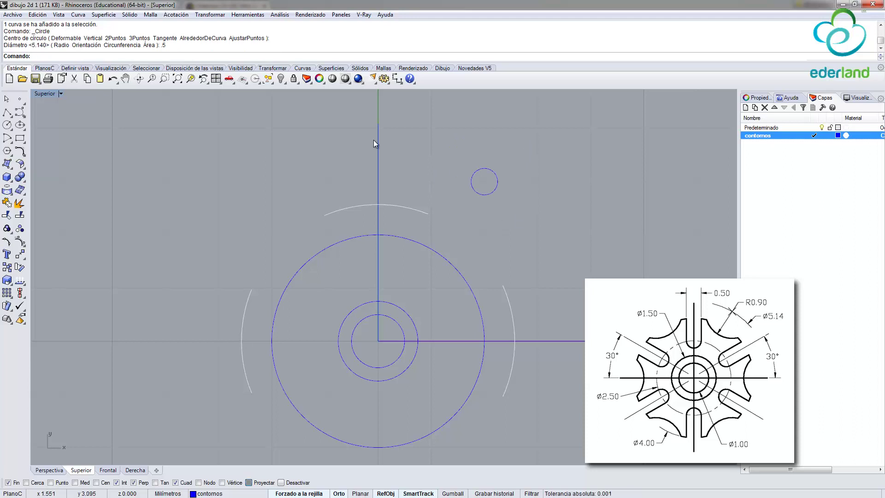
pyautogui.press('Return')
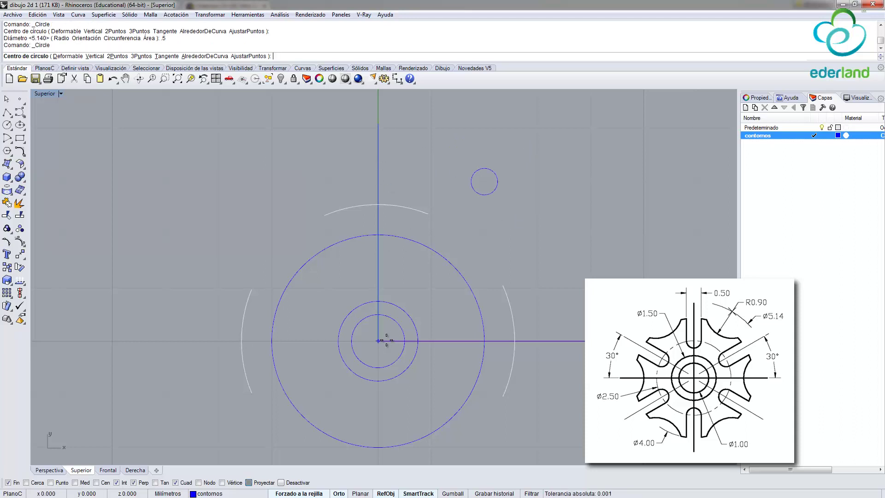
pyautogui.click(380, 342)
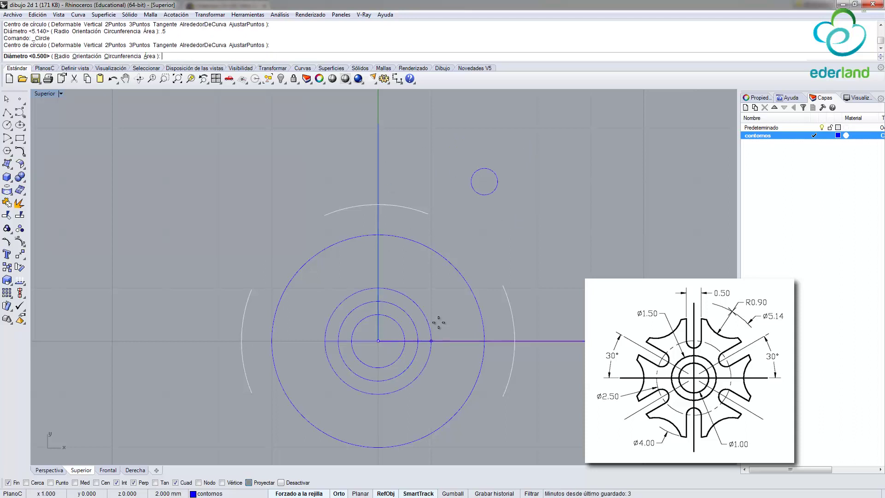
pyautogui.write('25')
pyautogui.press('Return')
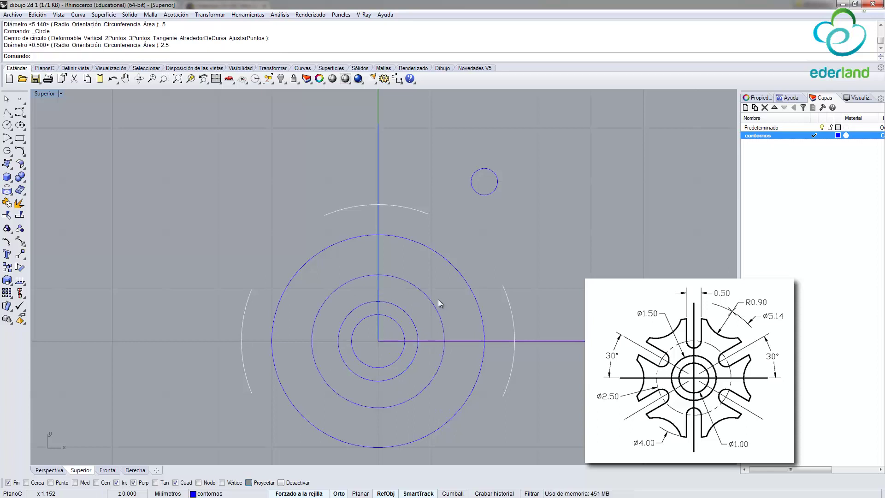
# - Select the small circle and turn on the Cen object snap
pyautogui.click(490, 168)
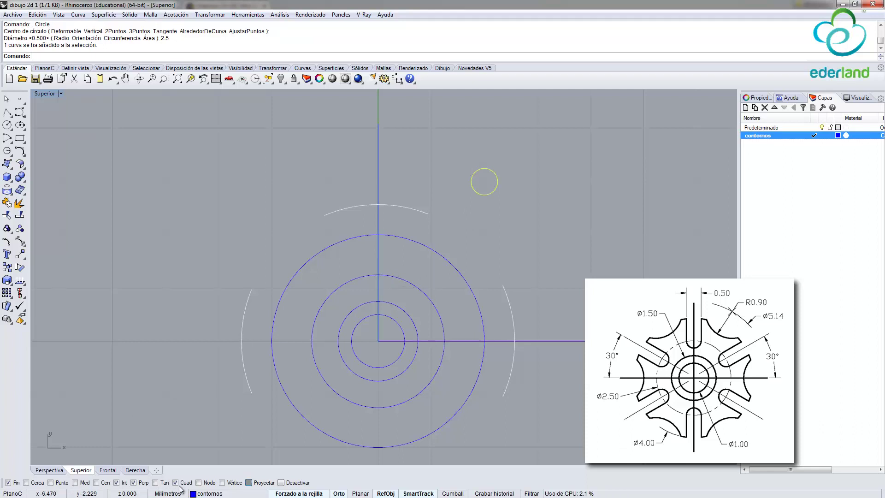
pyautogui.click(96, 483)
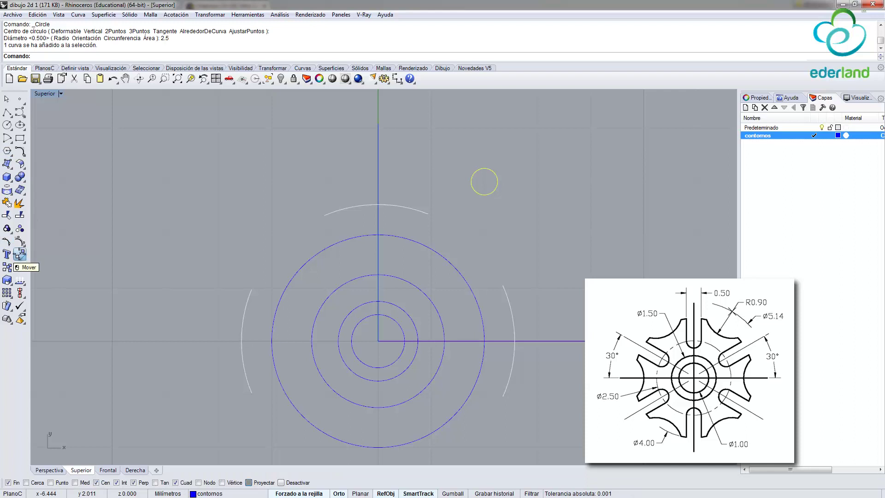
pyautogui.click(20, 254)
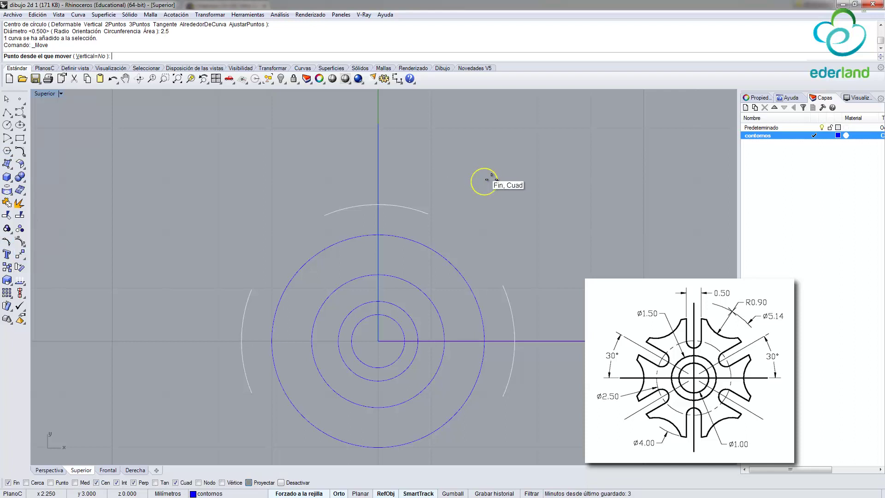
# - Move the Ø0.5 circle's centre onto the vertical line where it crosses the Ø2.5 circle
pyautogui.scroll(2, 491, 178)
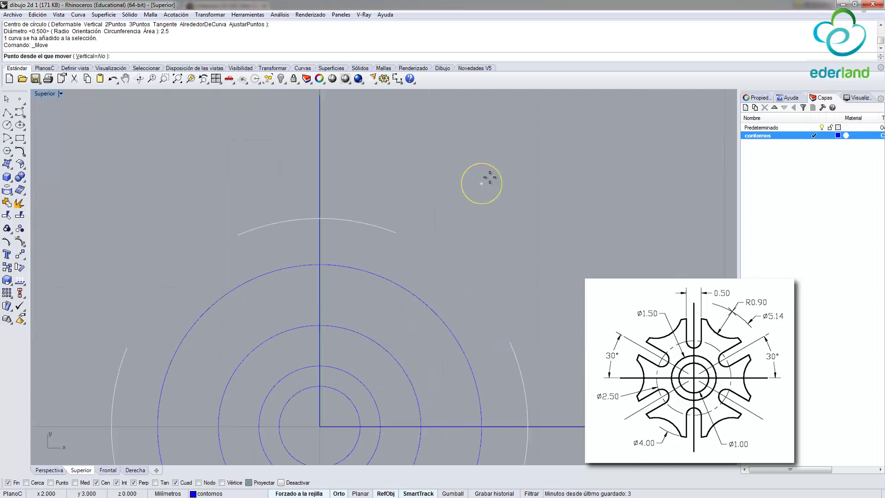
pyautogui.click(481, 183)
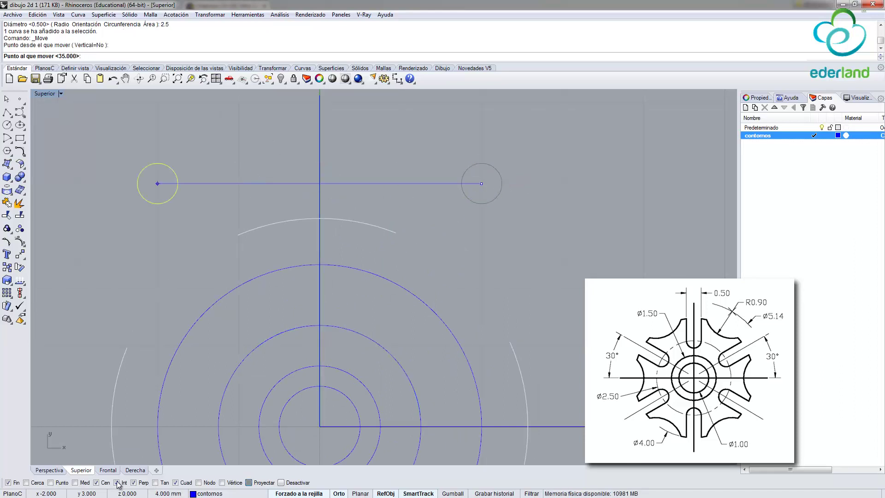
pyautogui.click(320, 327)
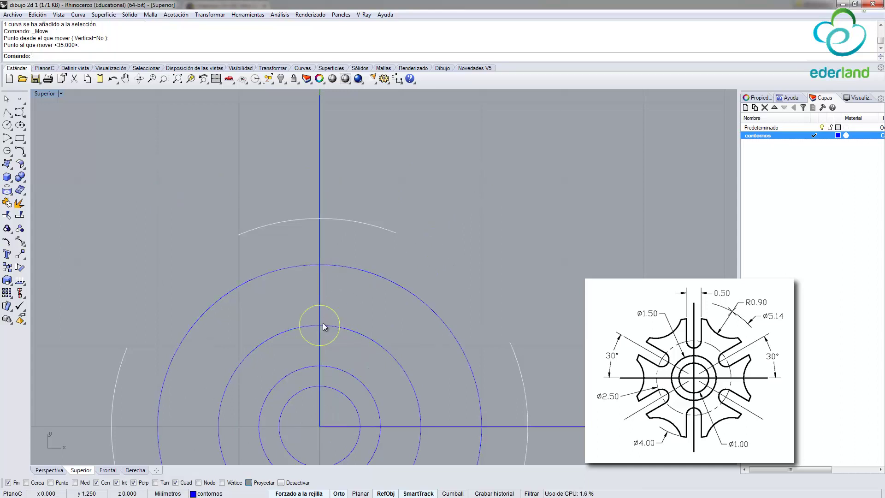
pyautogui.click(355, 302)
pyautogui.moveTo(373, 308); pyautogui.dragTo(369, 172, button='right')
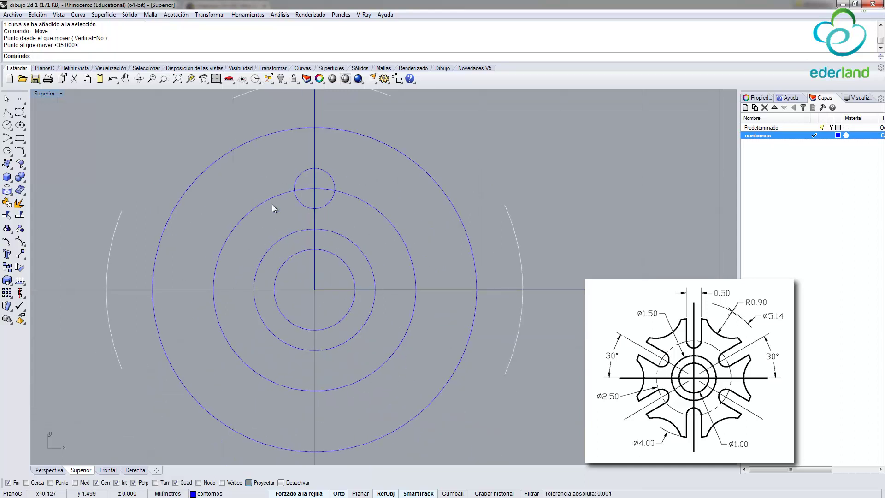
pyautogui.click(19, 138)
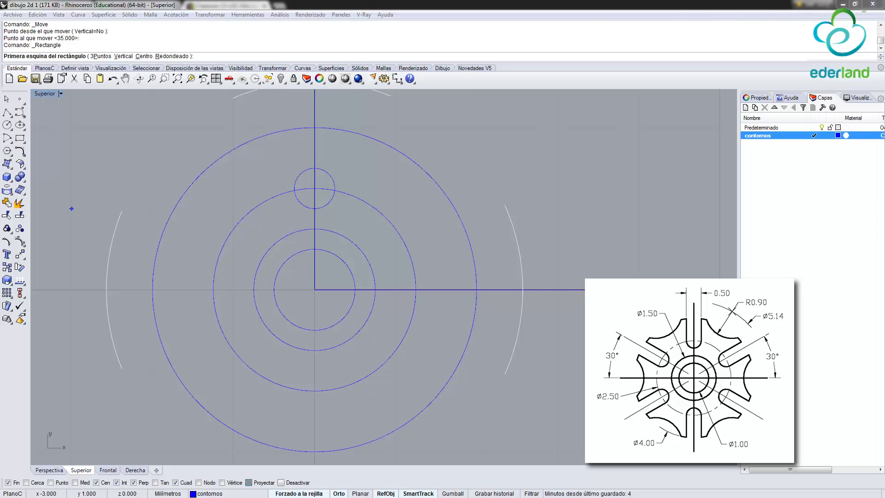
# - Draw the 0.5-wide slot rectangle rising along the vertical line from the small circle's centre
pyautogui.click(19, 138)
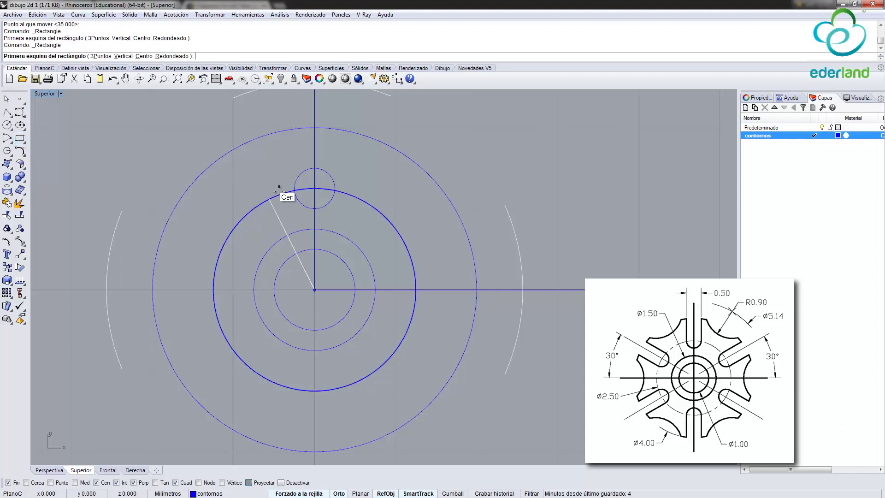
pyautogui.click(314, 209)
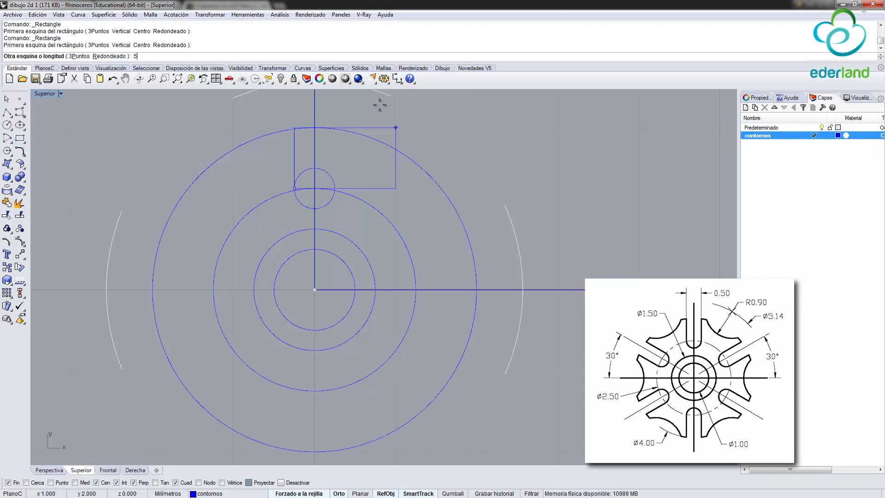
pyautogui.write('.5')
pyautogui.press('Return')
pyautogui.moveTo(380, 105); pyautogui.dragTo(380, 171, button='right')
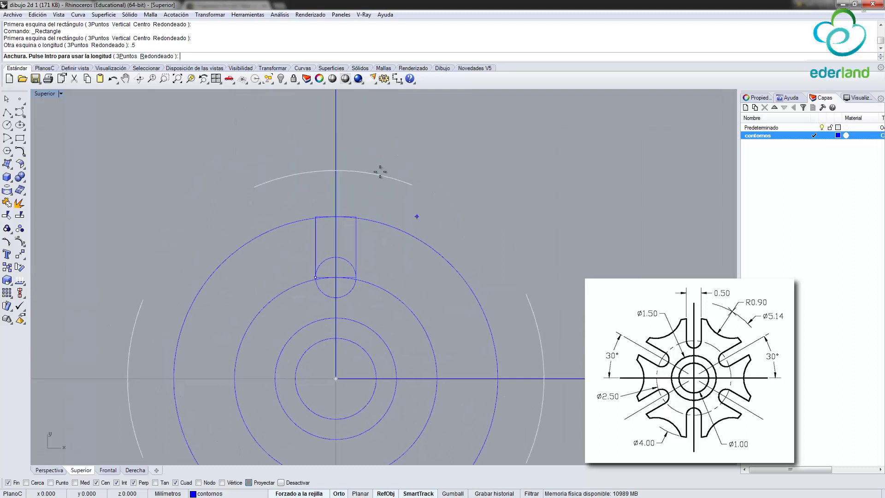
pyautogui.click(380, 137)
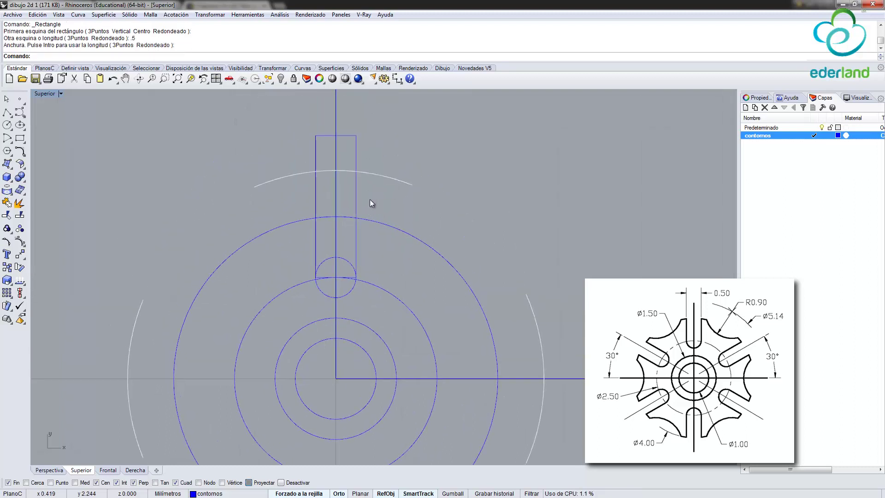
pyautogui.scroll(-3, 369, 200)
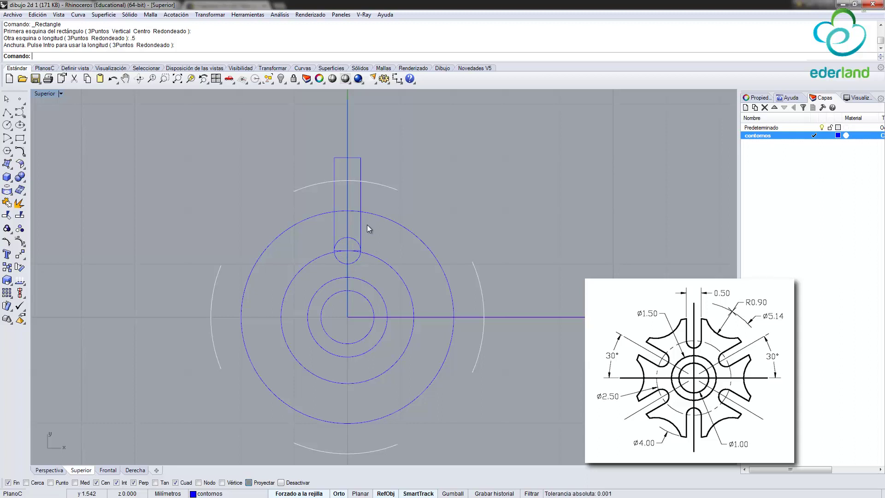
pyautogui.click(387, 187)
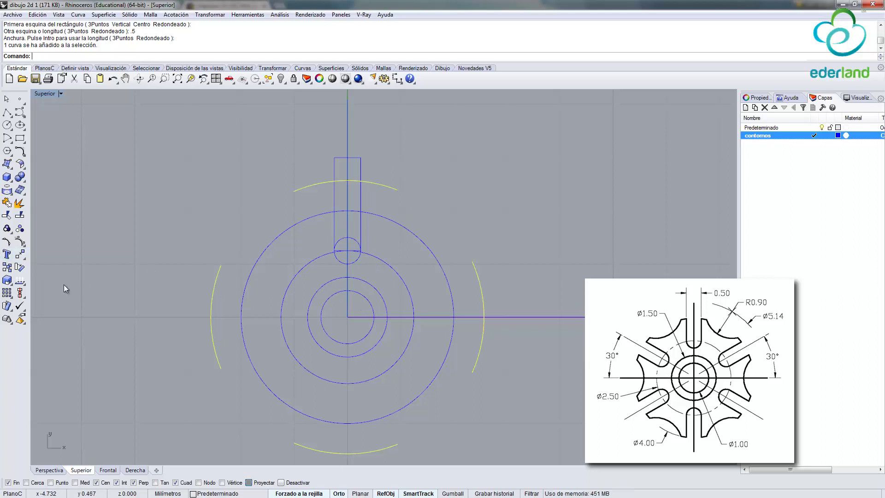
# - Check the reference drawing and cancel the stray Polyline command
pyautogui.hotkey('alt', 'Tab')
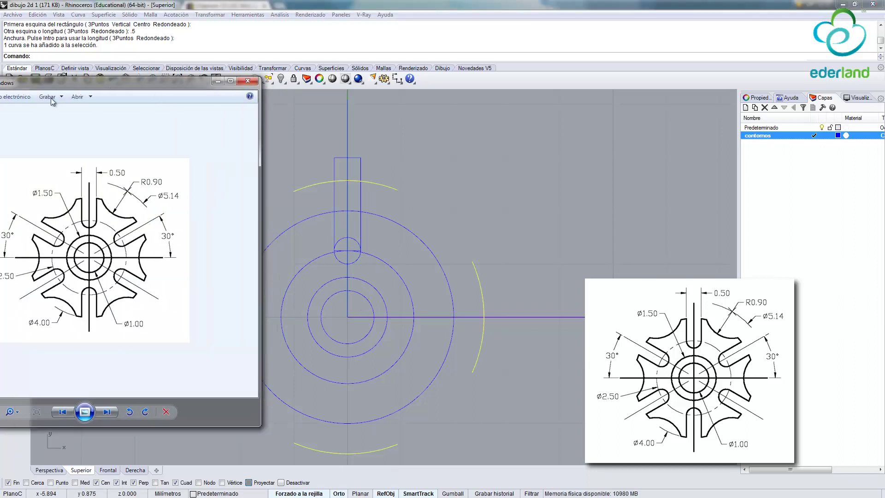
pyautogui.hotkey('alt', 'Tab')
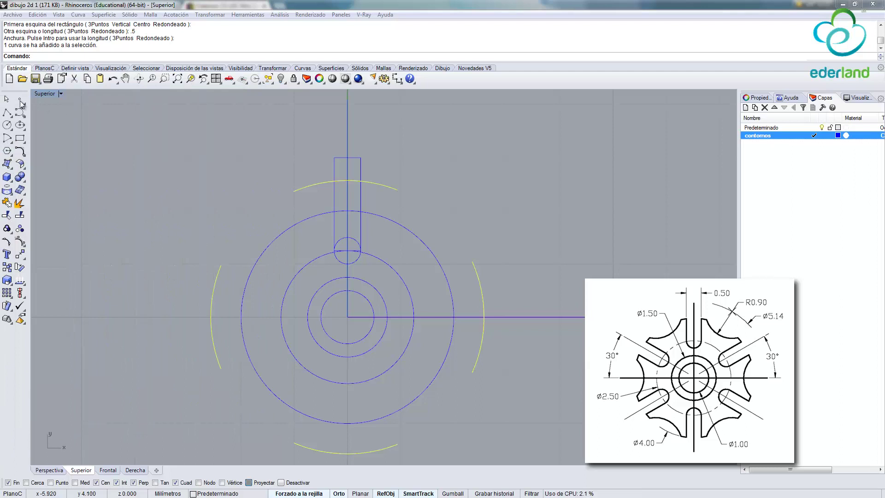
pyautogui.click(7, 113)
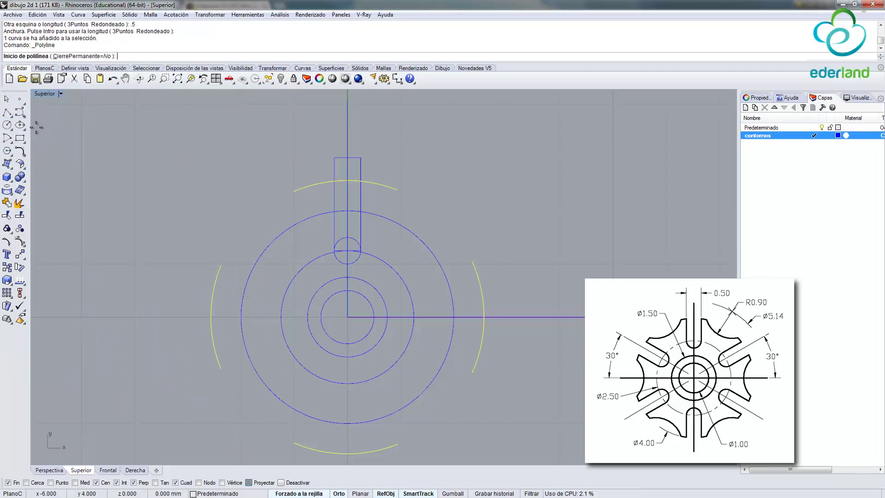
pyautogui.press('Escape')
# - Copy and paste the vertical centre line, then select the overlapping duplicate
pyautogui.click(349, 129)
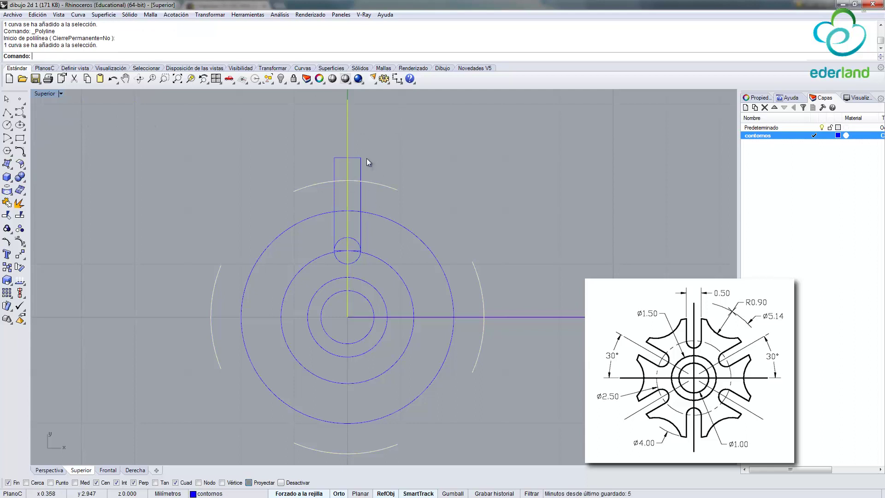
pyautogui.hotkey('ctrl', 'c')
pyautogui.hotkey('ctrl', 'v')
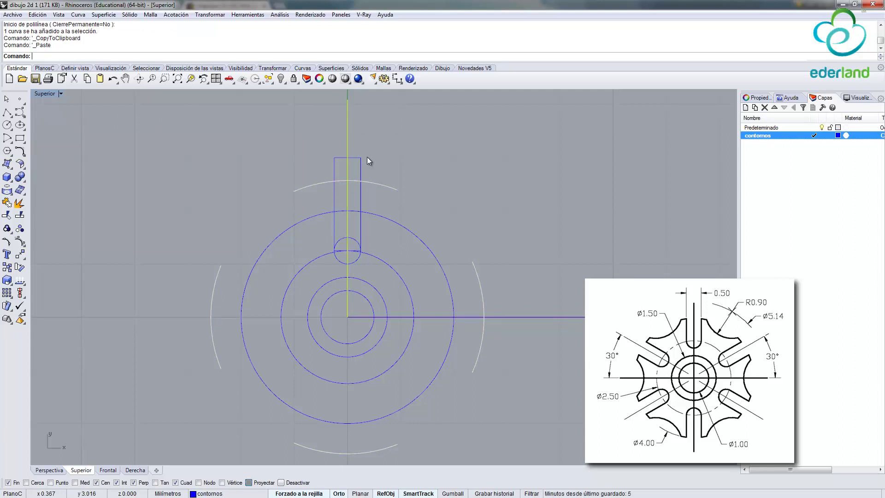
pyautogui.press('Escape')
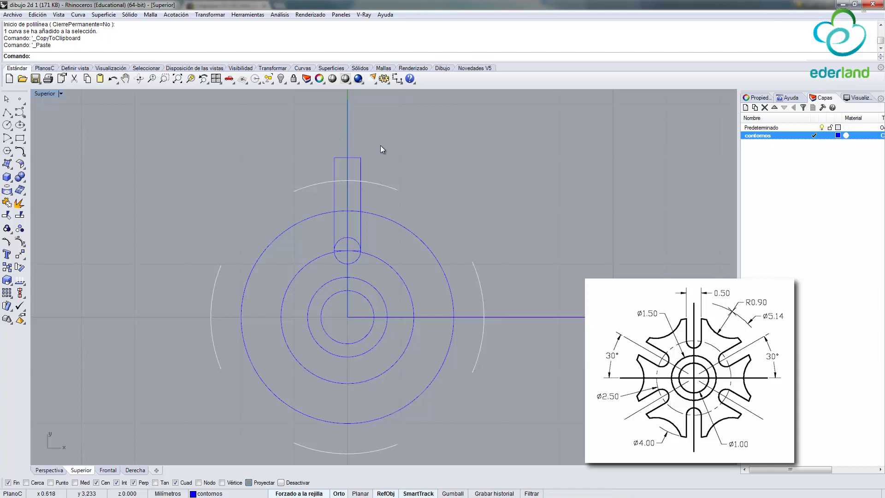
pyautogui.click(347, 140)
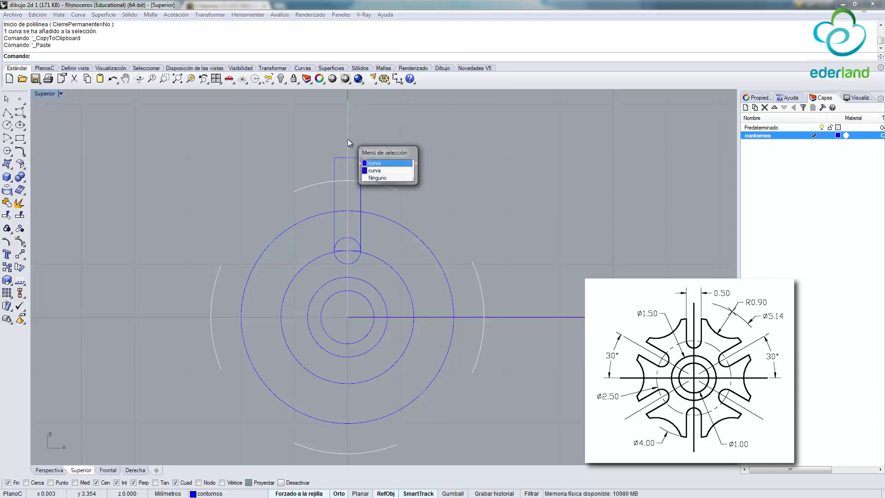
pyautogui.click(380, 172)
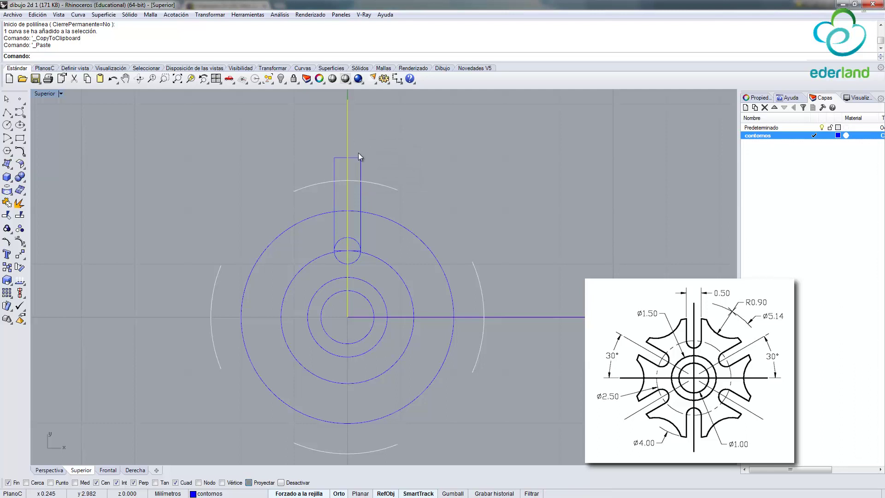
# - Rotate the duplicate centre line -30° about the wheel centre
pyautogui.click(20, 268)
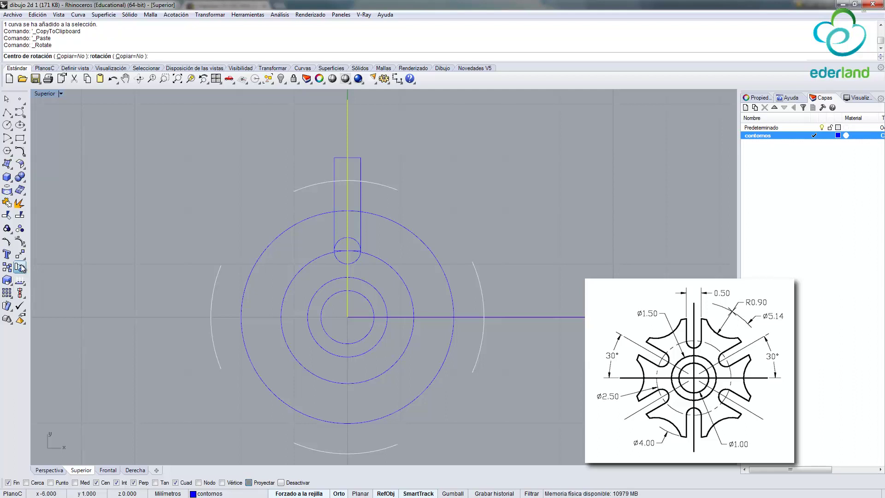
pyautogui.click(347, 316)
pyautogui.write('-30')
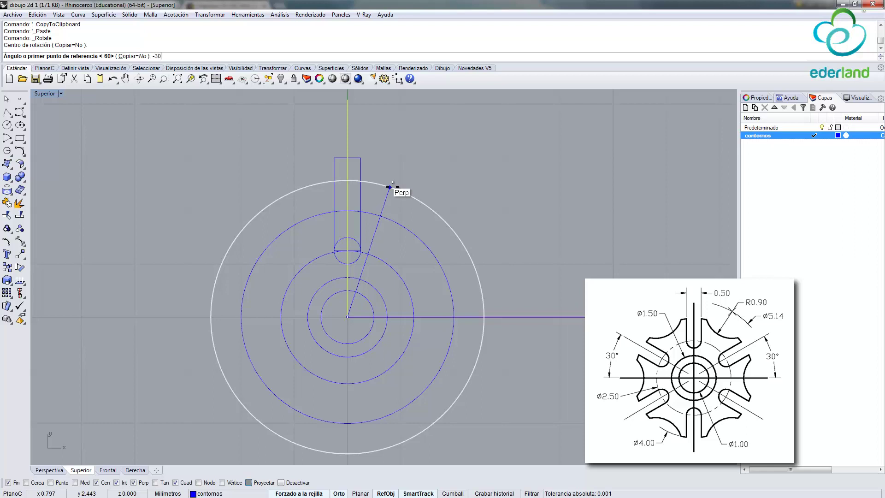
pyautogui.press('Return')
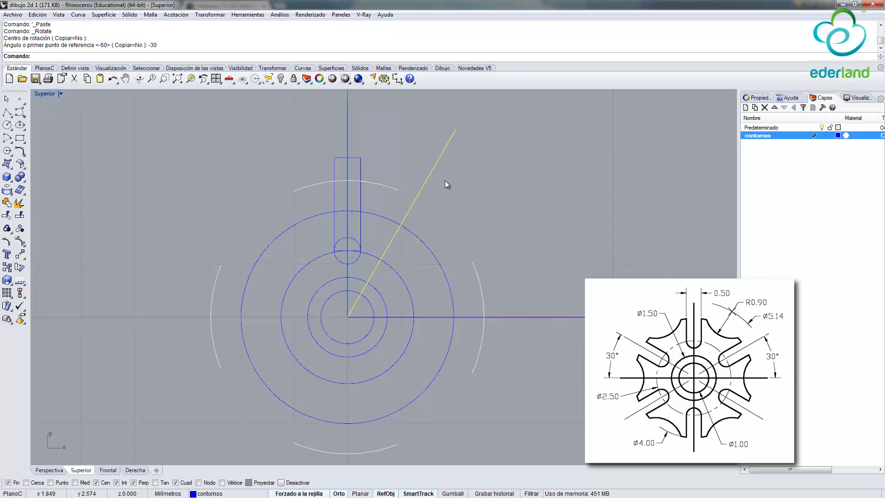
# - Duplicate the tilted line and rotate the copy another -30° about the origin
pyautogui.hotkey('ctrl', 'c')
pyautogui.hotkey('ctrl', 'v')
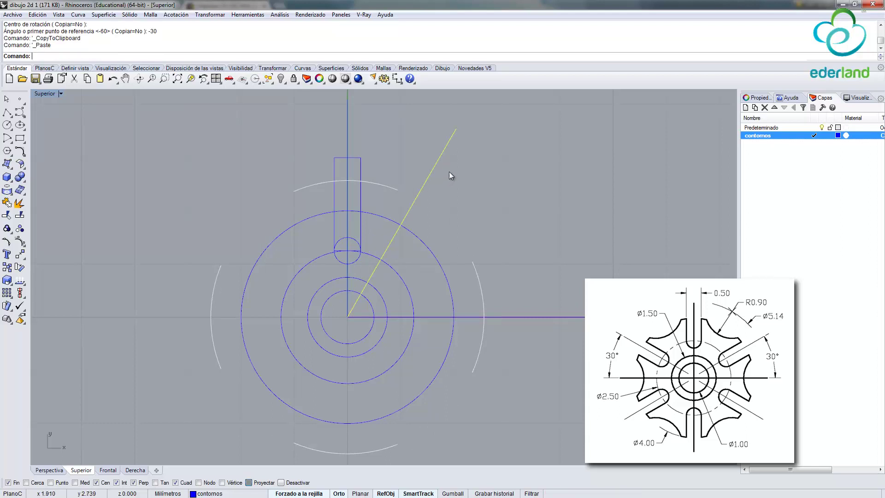
pyautogui.click(435, 168)
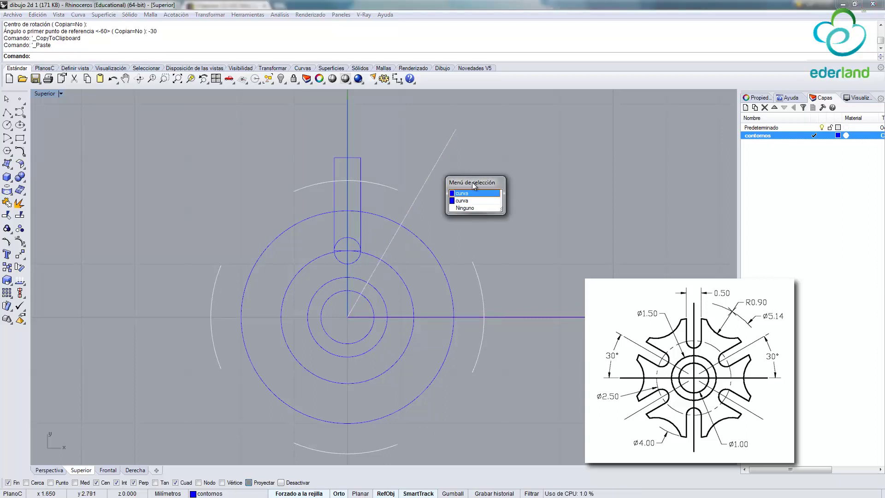
pyautogui.click(472, 193)
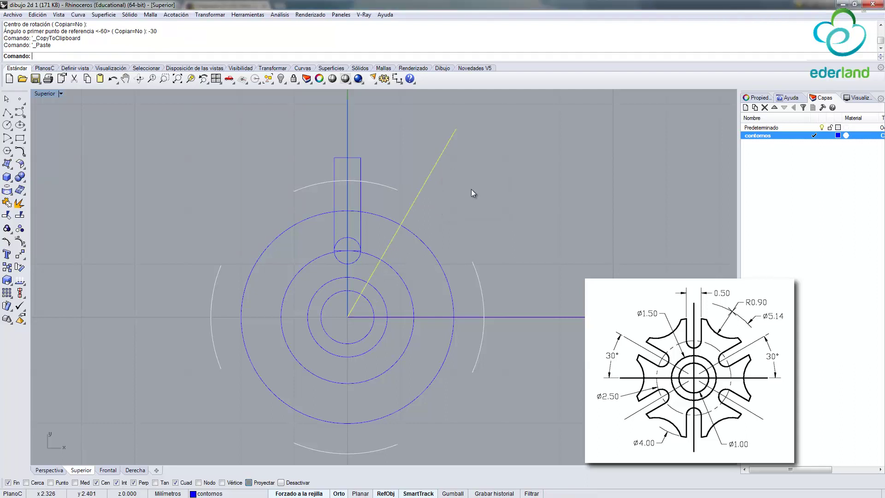
pyautogui.click(20, 268)
pyautogui.click(347, 316)
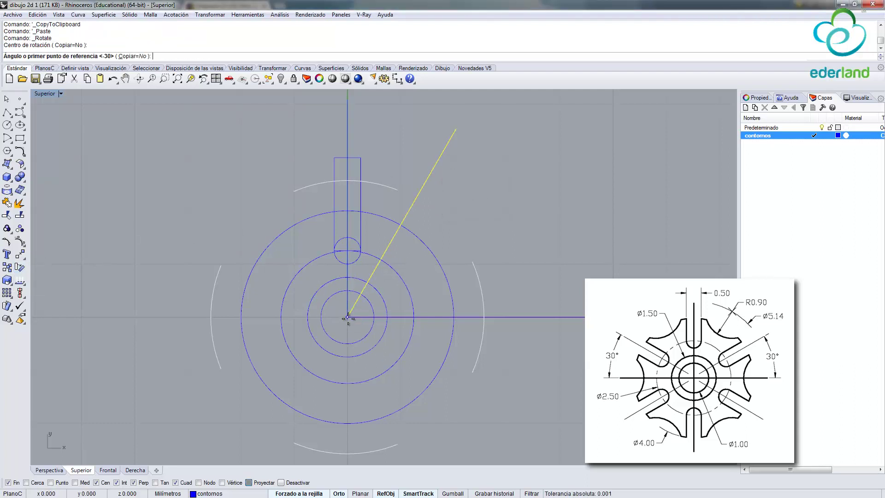
pyautogui.write('-30')
pyautogui.press('Return')
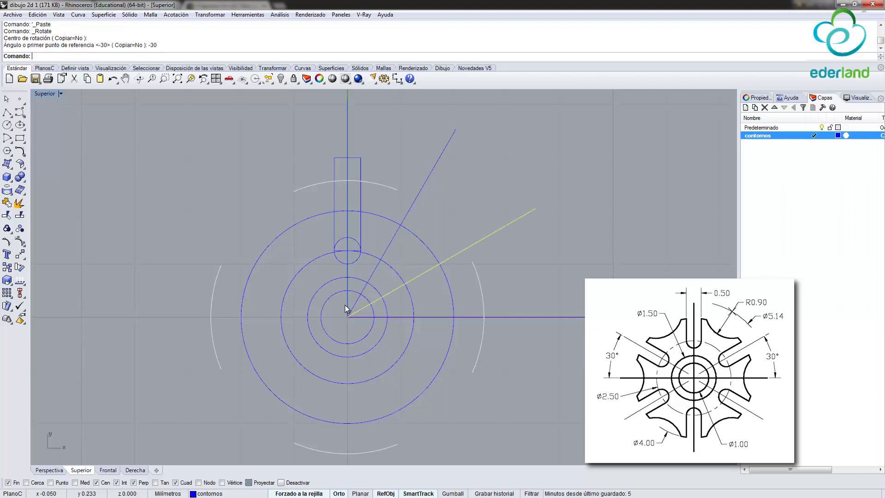
pyautogui.press('Escape')
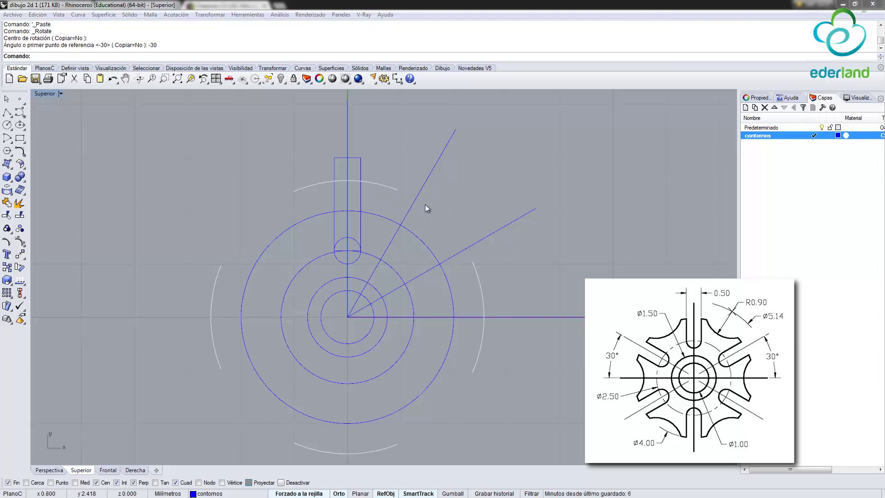
pyautogui.click(393, 189)
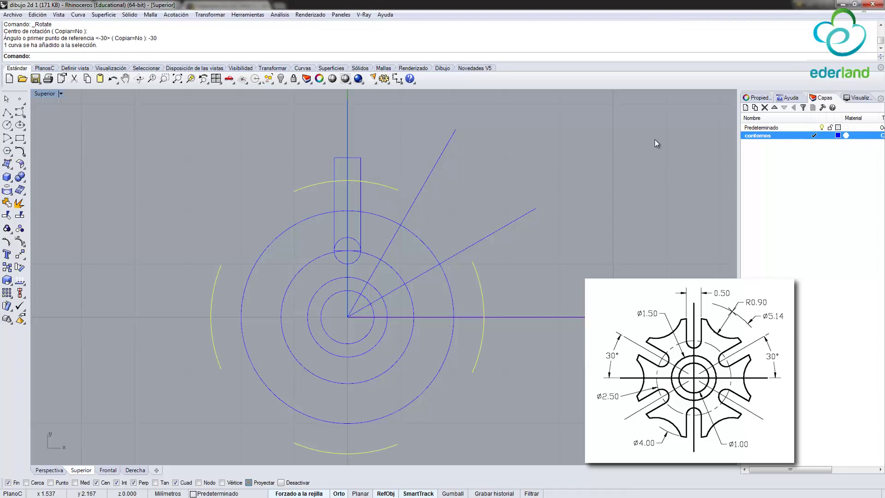
# - Move the arc curve onto the contornos layer and delete the duplicate circle
pyautogui.click(759, 98)
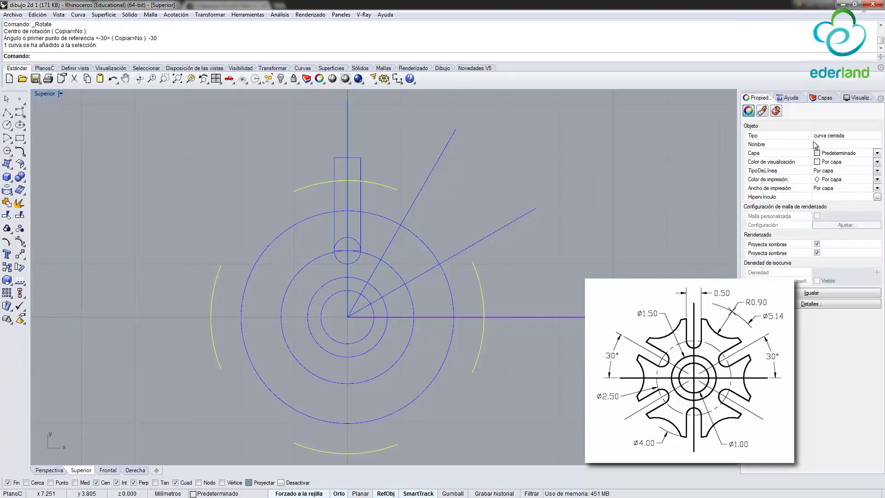
pyautogui.click(836, 154)
pyautogui.click(836, 169)
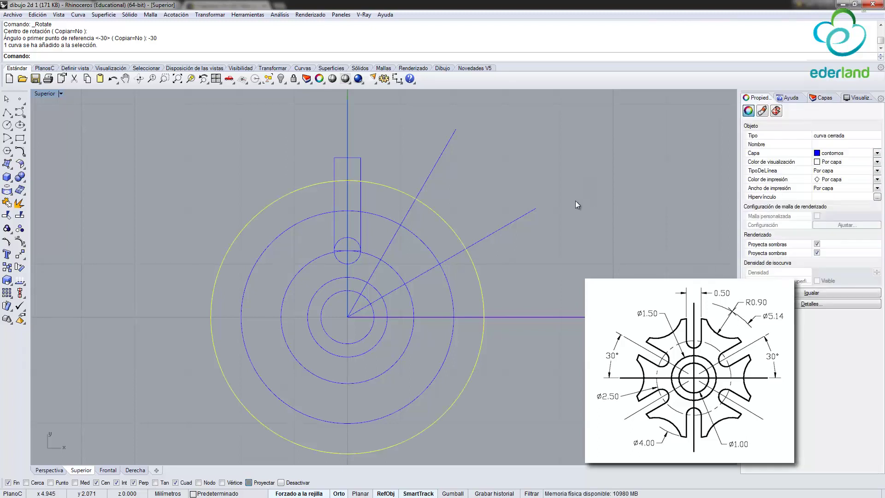
pyautogui.press('Delete')
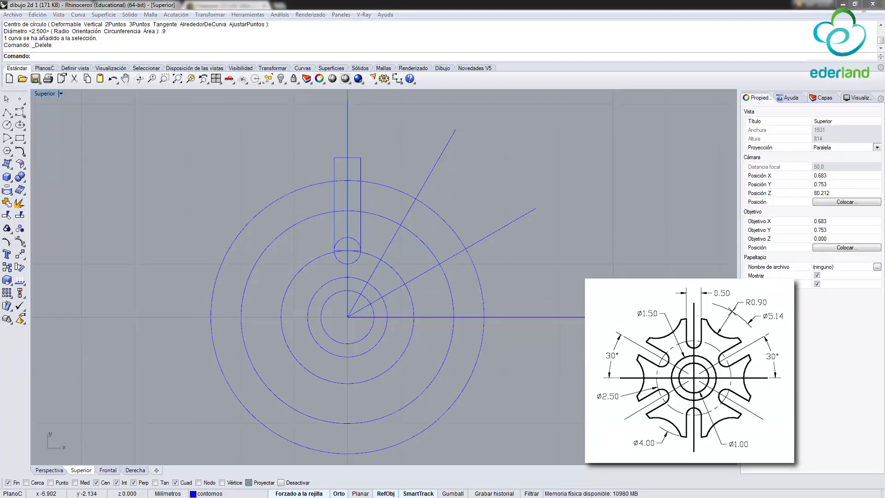
# - Draw a Ø1.8 circle centred where the 30° line meets the outer circle
pyautogui.click(7, 124)
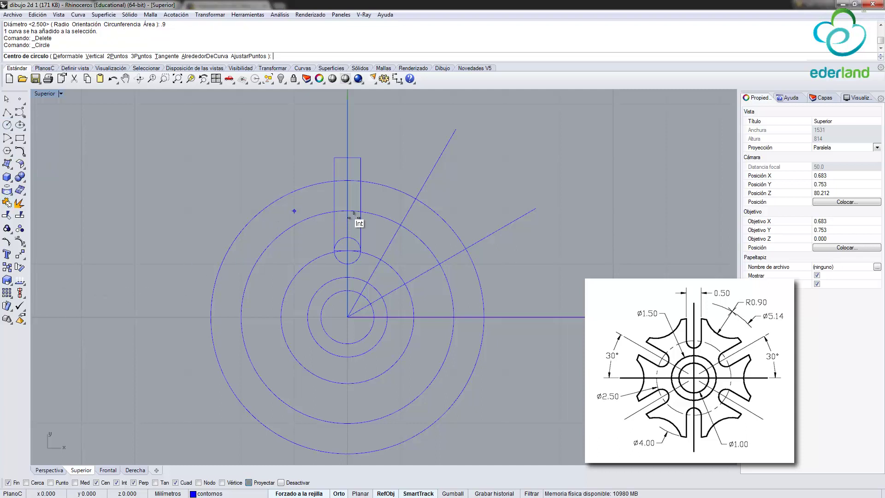
pyautogui.click(416, 198)
pyautogui.write('1')
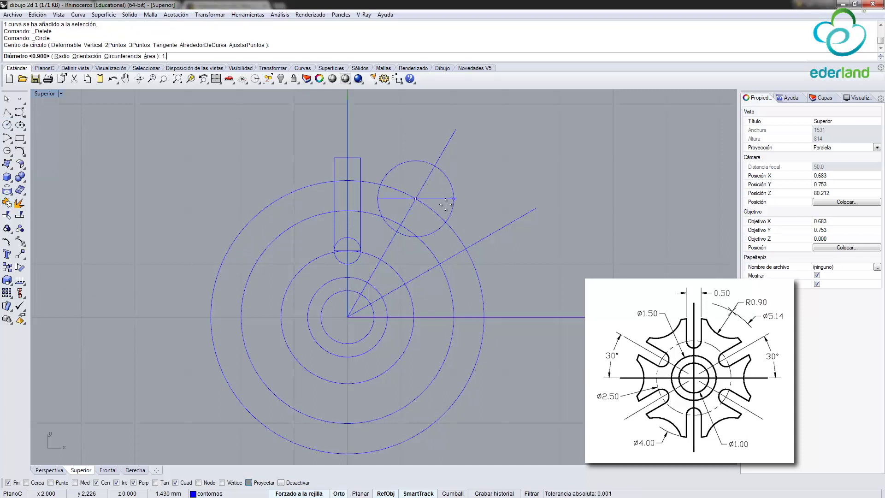
pyautogui.write('.8')
pyautogui.press('Return')
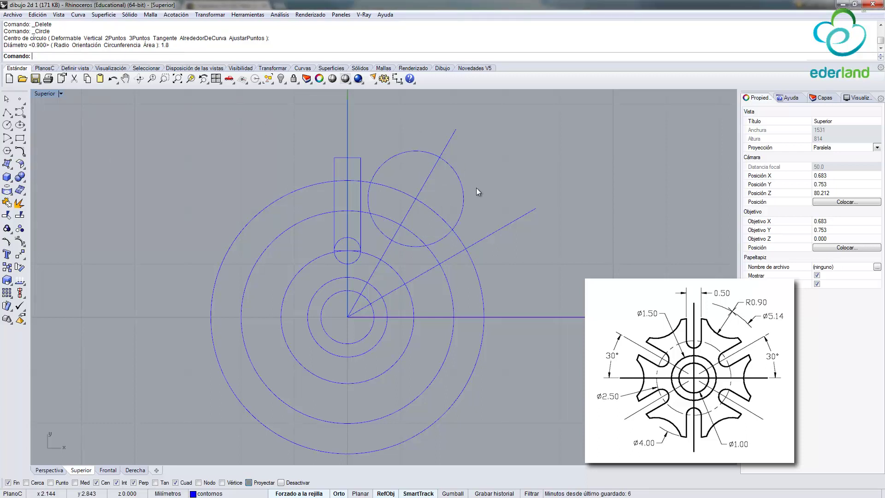
# - Copy the Ø1.8 circle and rotate the copy -60° about the origin onto the horizontal axis
pyautogui.click(380, 171)
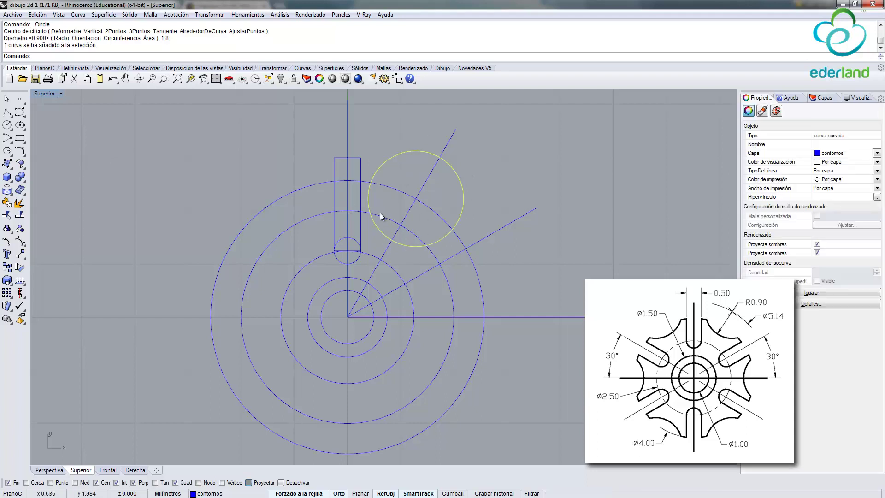
pyautogui.hotkey('ctrl', 'c')
pyautogui.hotkey('ctrl', 'v')
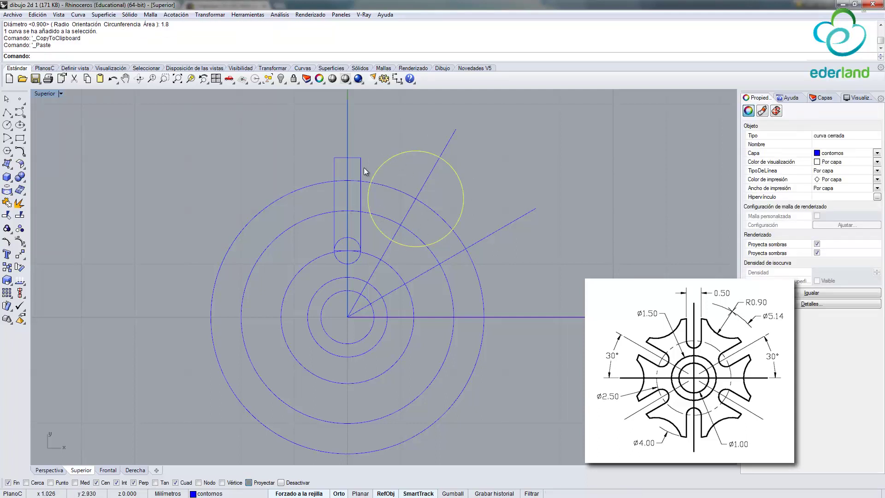
pyautogui.click(20, 267)
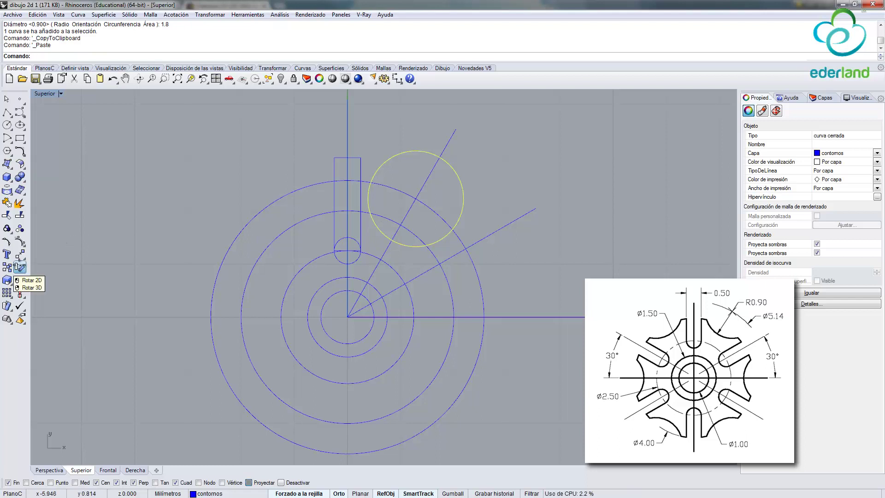
pyautogui.click(347, 316)
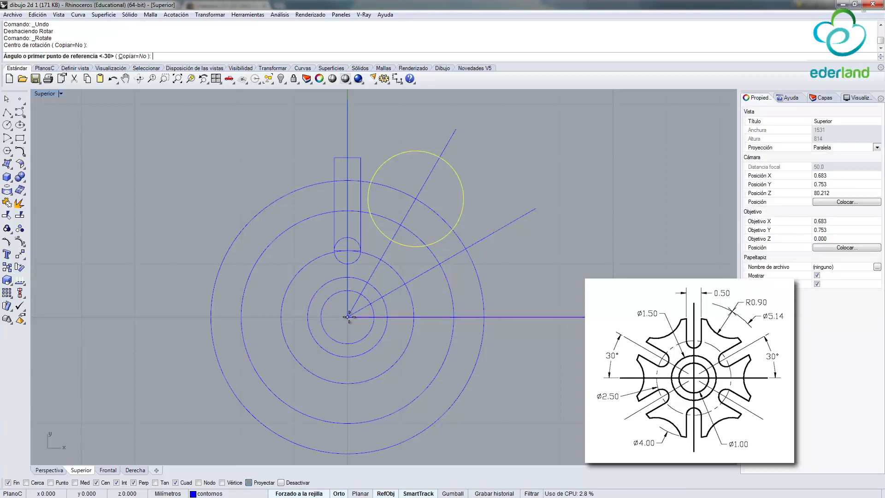
pyautogui.write('-60')
pyautogui.press('Return')
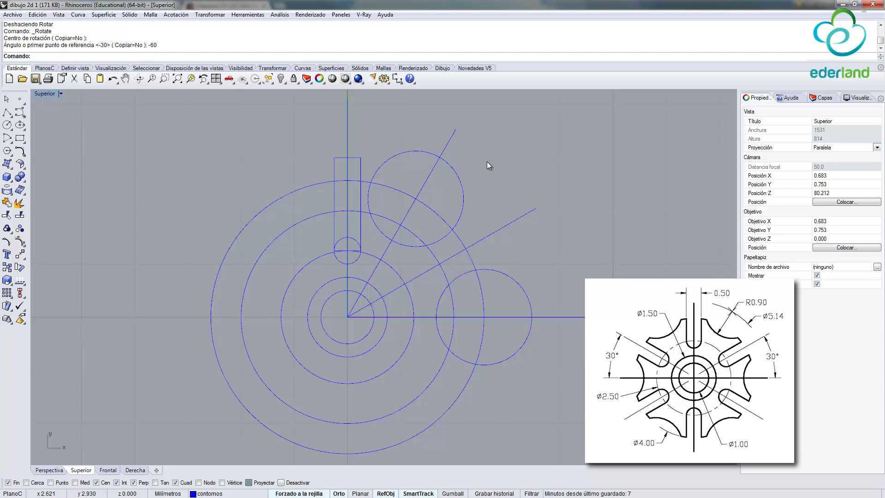
# - Trim the circle's inner arc and the rectangle's bottom edge, using the slot rectangle as cutter
pyautogui.click(7, 216)
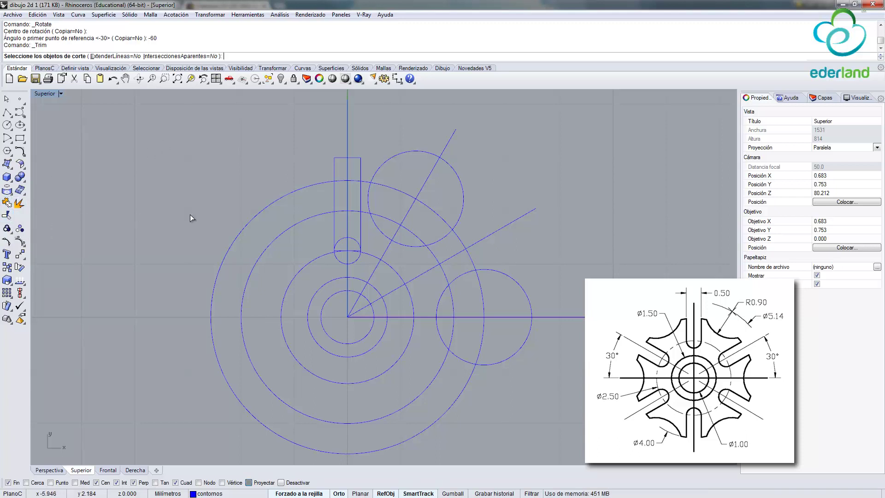
pyautogui.click(361, 238)
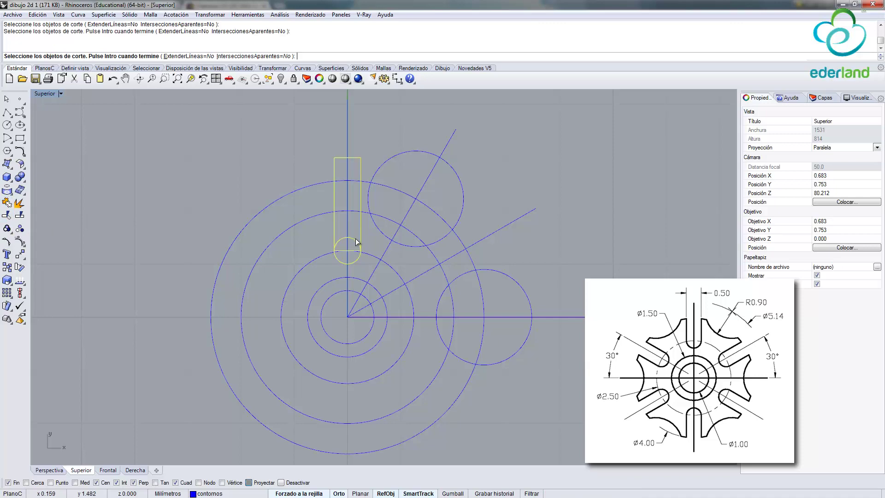
pyautogui.press('Return')
pyautogui.scroll(1, 356, 244)
pyautogui.scroll(2, 351, 253)
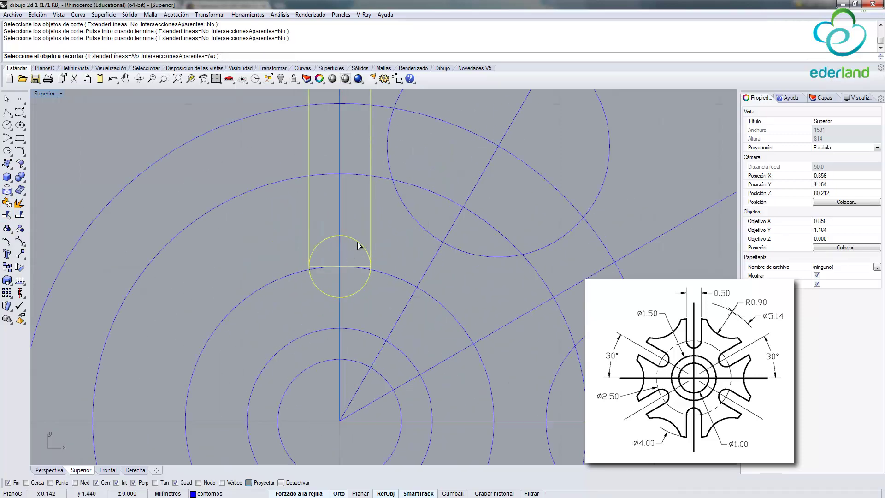
pyautogui.click(357, 245)
pyautogui.click(317, 266)
pyautogui.scroll(-2, 484, 312)
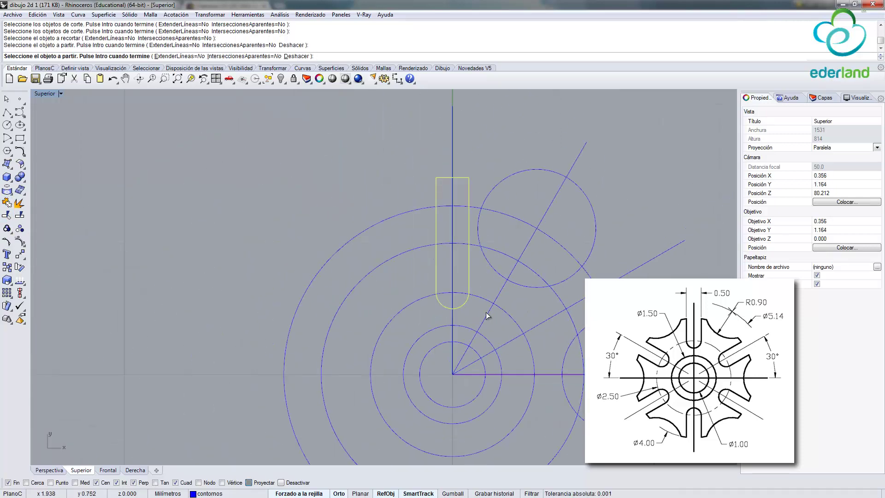
pyautogui.scroll(-1, 473, 323)
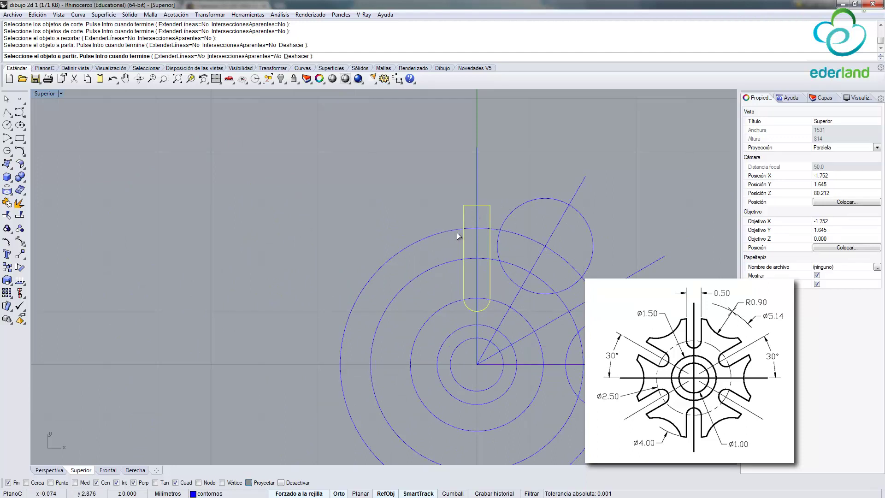
# - Join the slot's straight sides and end arc into one closed curve
pyautogui.click(7, 203)
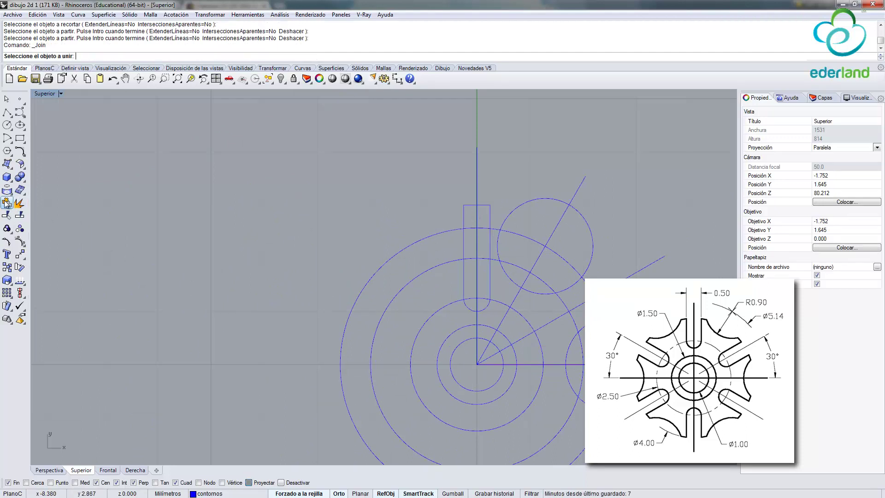
pyautogui.click(463, 218)
pyautogui.click(470, 310)
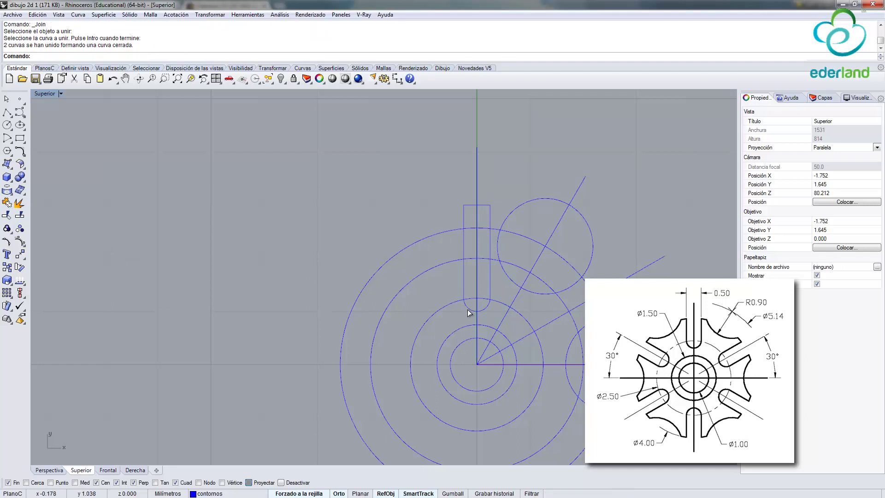
pyautogui.click(468, 312)
pyautogui.moveTo(518, 310); pyautogui.dragTo(440, 270, button='right')
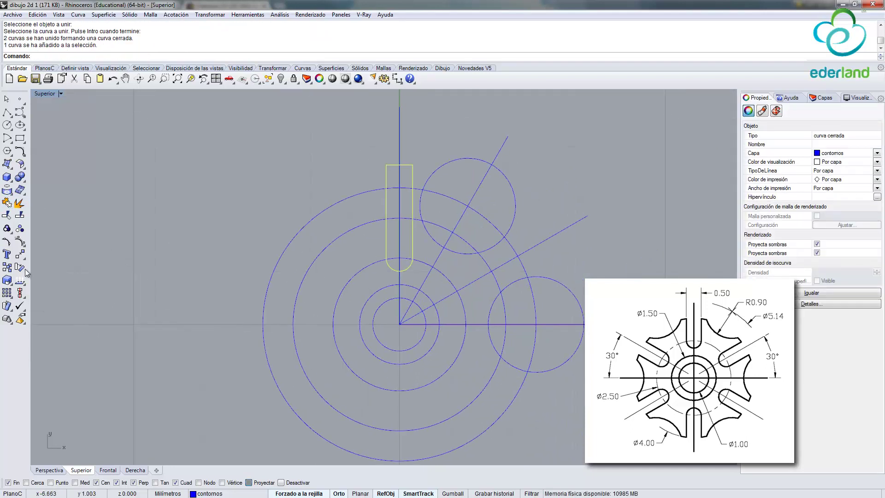
# - Copy the joined slot, rotate the copy -60° about the origin onto the 30° line, and select all 13 curves
pyautogui.hotkey('ctrl', 'c')
pyautogui.hotkey('ctrl', 'v')
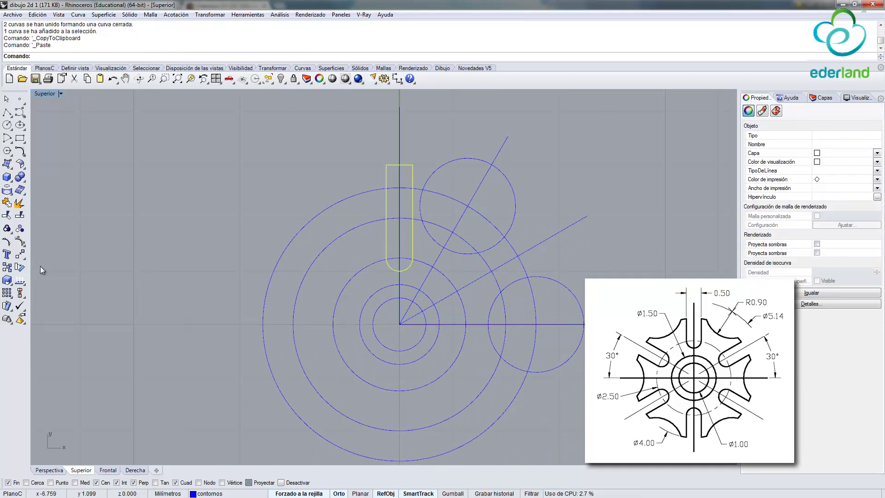
pyautogui.click(20, 267)
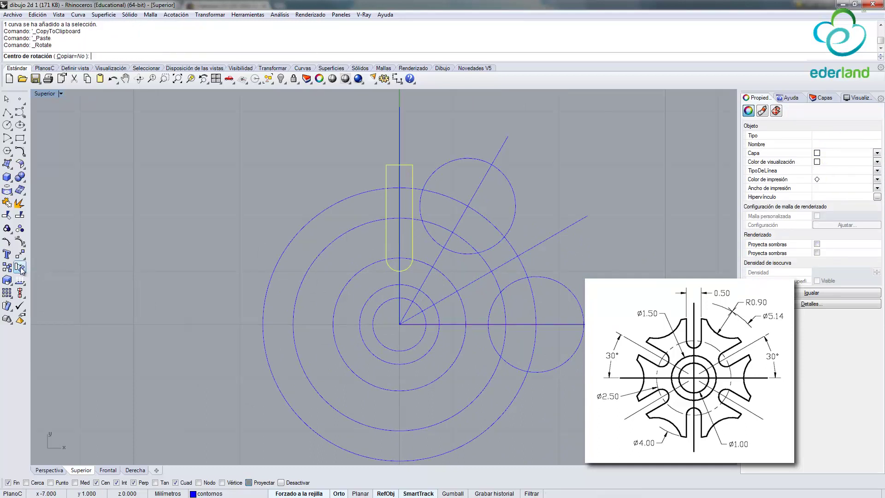
pyautogui.click(399, 324)
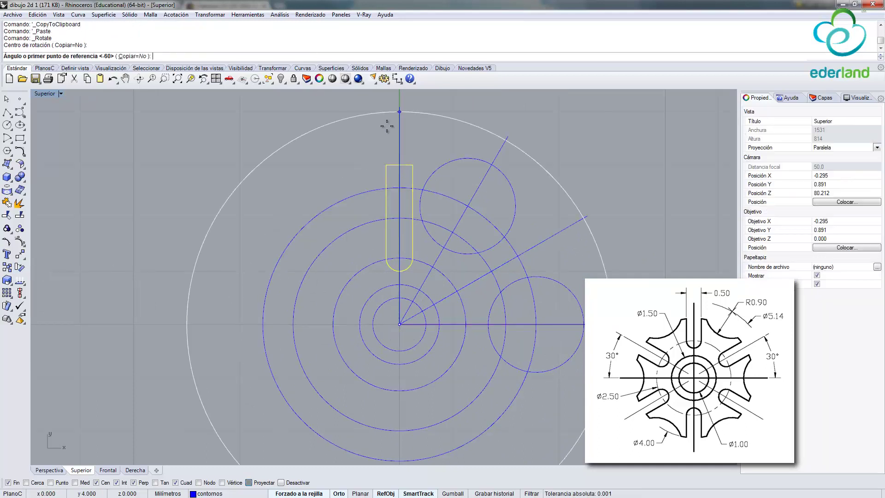
pyautogui.write('-60')
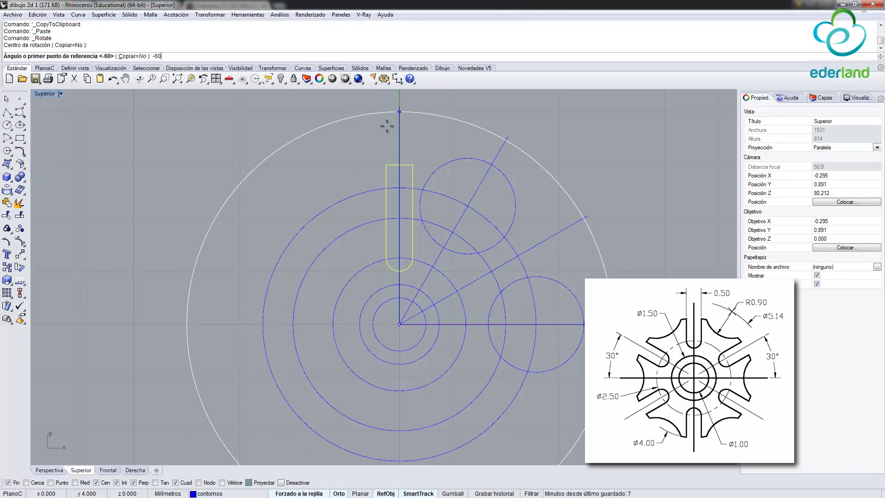
pyautogui.press('Return')
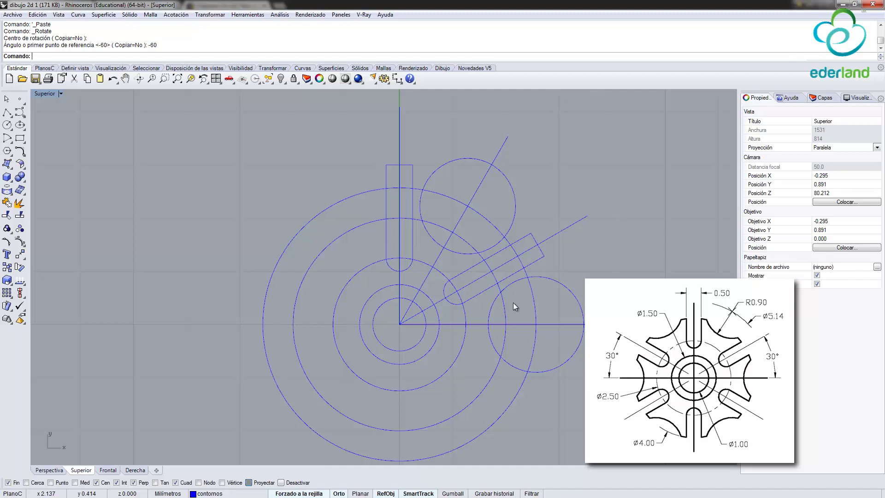
pyautogui.scroll(-3, 495, 278)
pyautogui.scroll(-3, 495, 279)
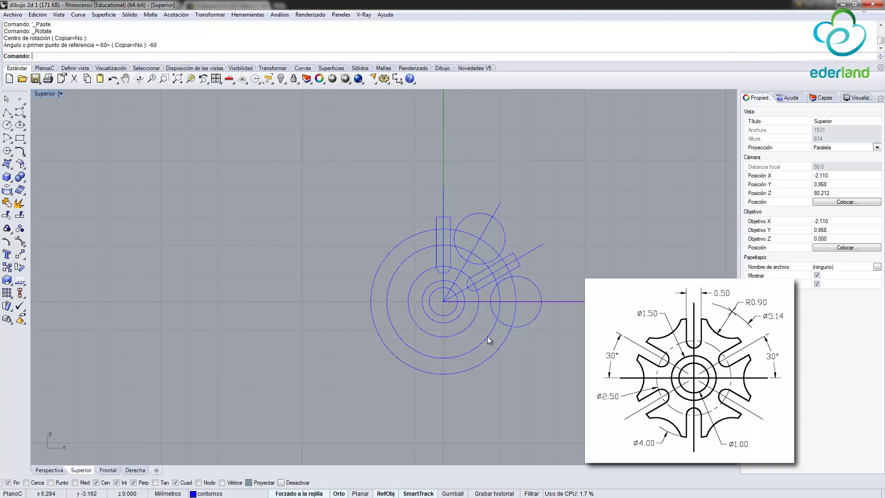
pyautogui.hotkey('ctrl', 'a')
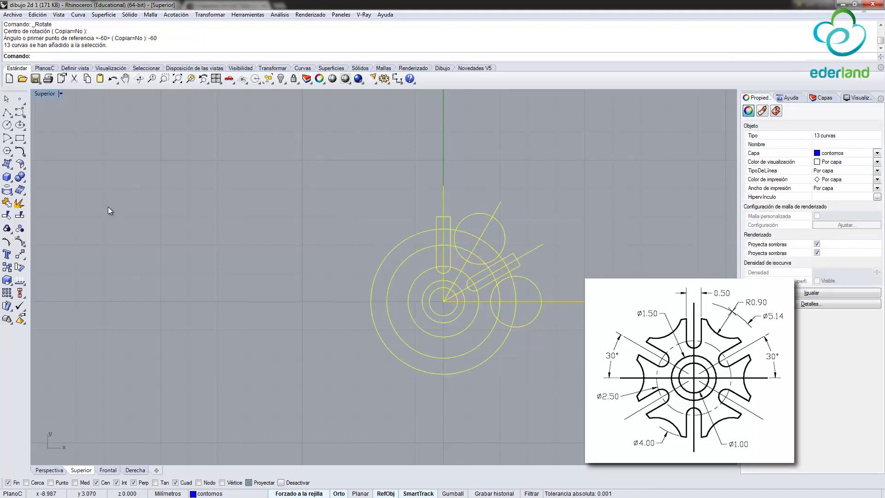
# - Trim the circle arcs inside and beside the slot using the crossing curves as cutters
pyautogui.click(6, 216)
pyautogui.scroll(5, 485, 274)
pyautogui.scroll(5, 472, 314)
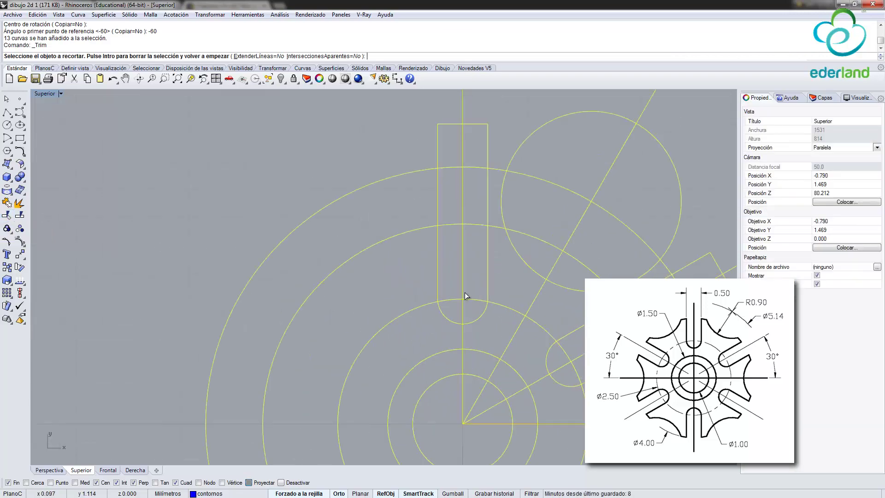
pyautogui.click(458, 142)
pyautogui.scroll(-5, 459, 157)
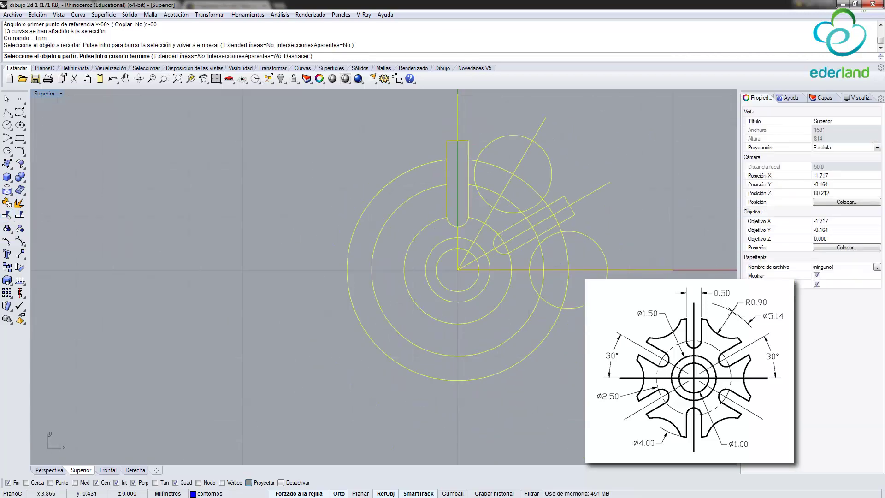
pyautogui.moveTo(378, 281); pyautogui.dragTo(377, 281)
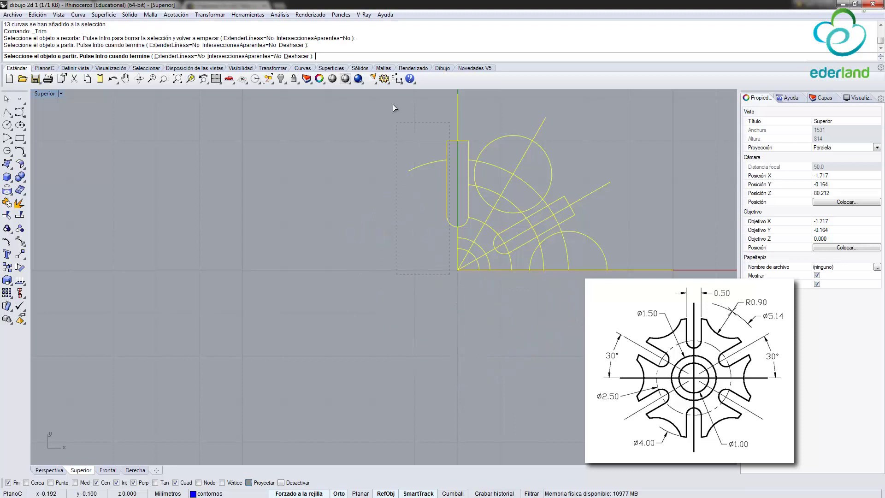
pyautogui.moveTo(393, 104); pyautogui.dragTo(393, 103)
pyautogui.scroll(4, 475, 175)
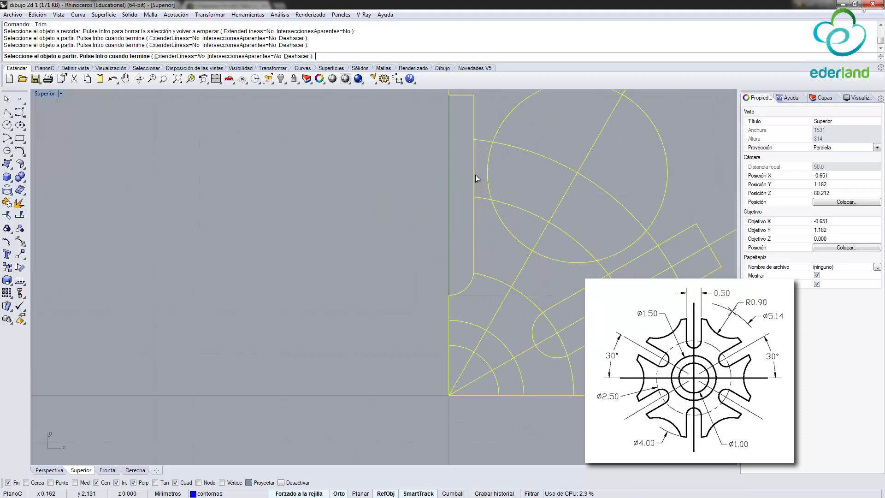
pyautogui.click(535, 218)
pyautogui.click(574, 239)
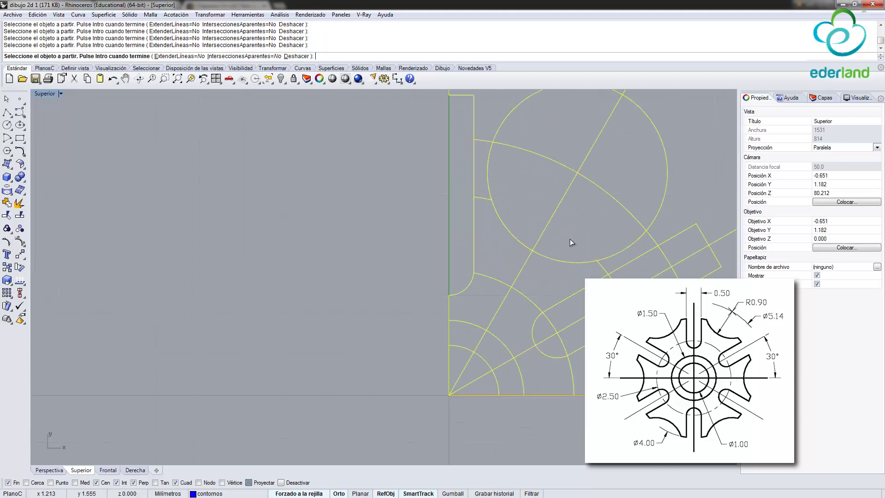
# - Trim the remaining slot edge and outer arc pieces, then repeat the Trim command
pyautogui.moveTo(568, 248); pyautogui.dragTo(573, 245, button='right')
pyautogui.click(563, 234)
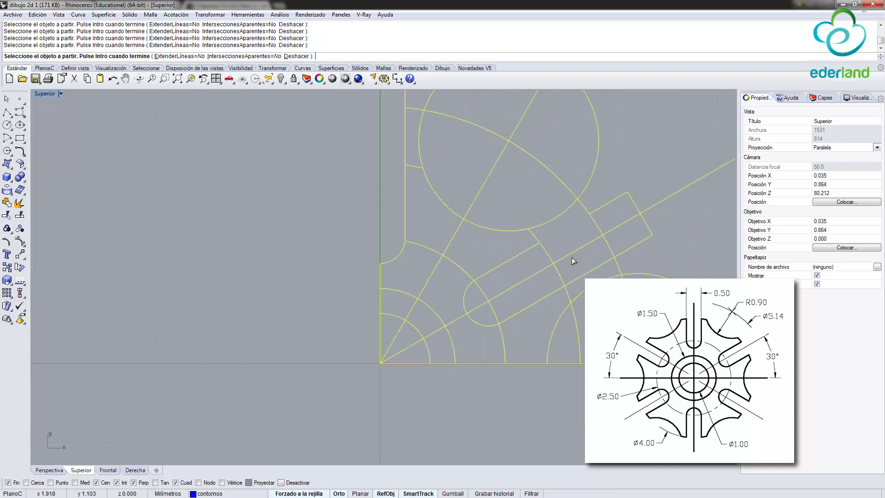
pyautogui.click(580, 297)
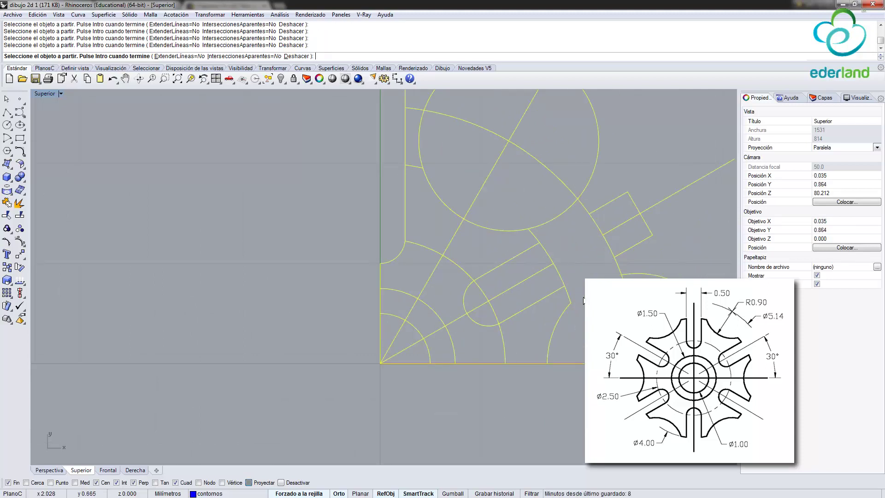
pyautogui.scroll(5, 511, 310)
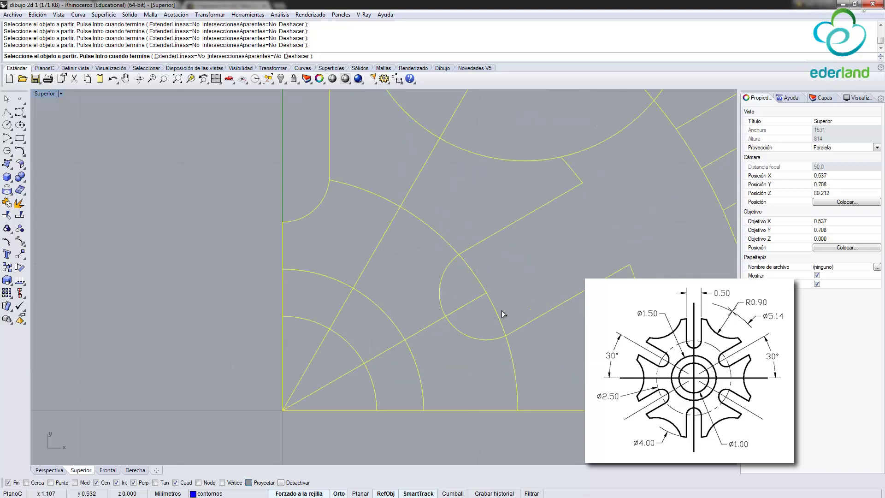
pyautogui.moveTo(518, 311); pyautogui.dragTo(472, 272)
pyautogui.scroll(-5, 469, 229)
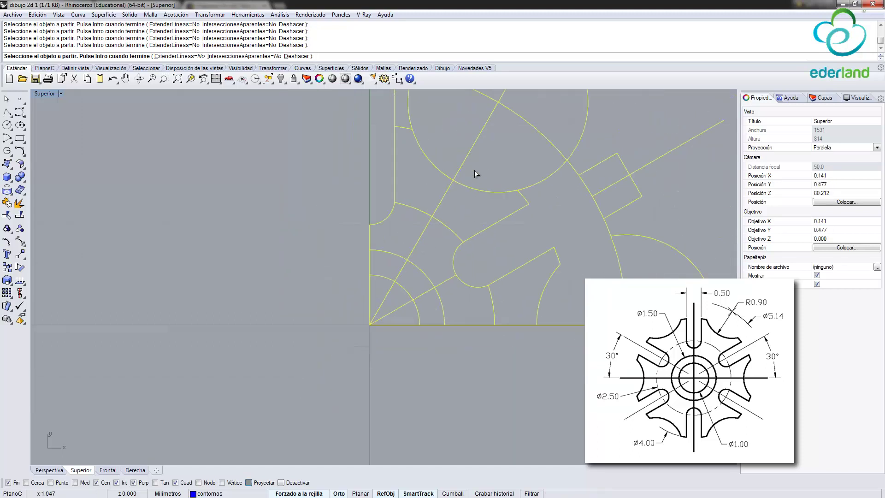
pyautogui.moveTo(470, 104); pyautogui.dragTo(477, 185, button='right')
pyautogui.moveTo(465, 191); pyautogui.dragTo(347, 122)
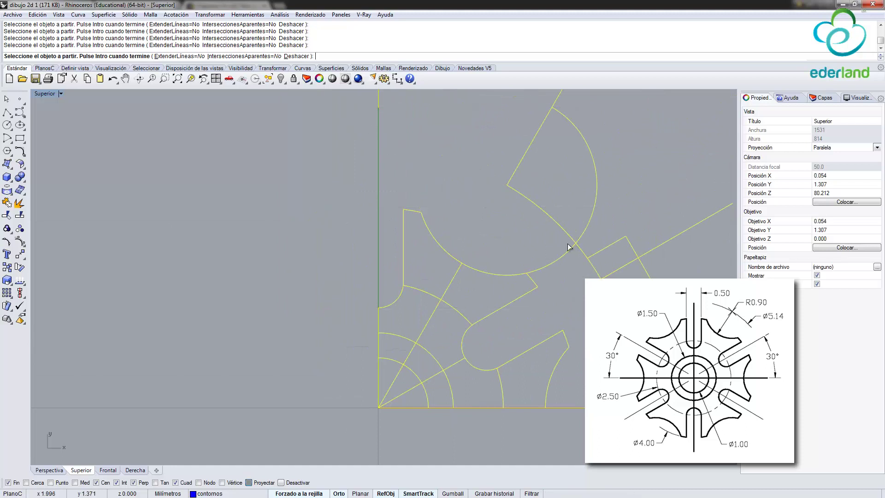
pyautogui.scroll(-5, 604, 249)
pyautogui.moveTo(567, 223); pyautogui.dragTo(522, 294, button='right')
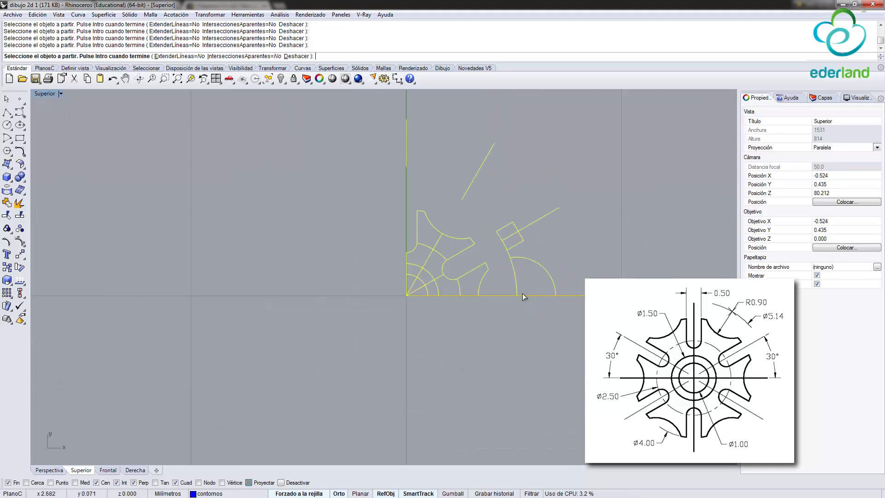
pyautogui.scroll(4, 491, 316)
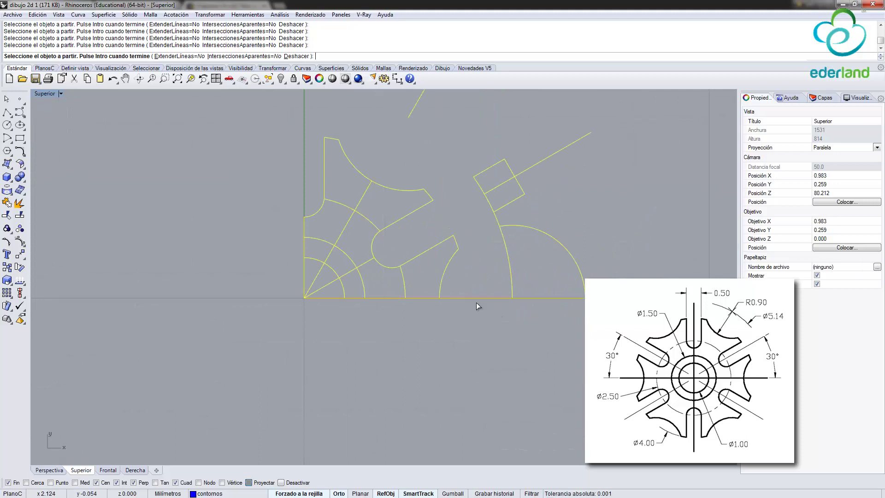
pyautogui.press('Return')
pyautogui.press('Return')
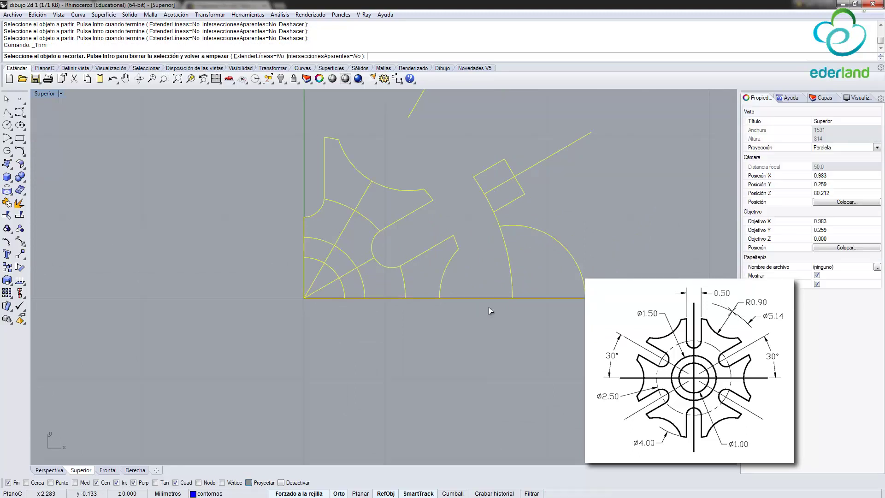
pyautogui.press('Return')
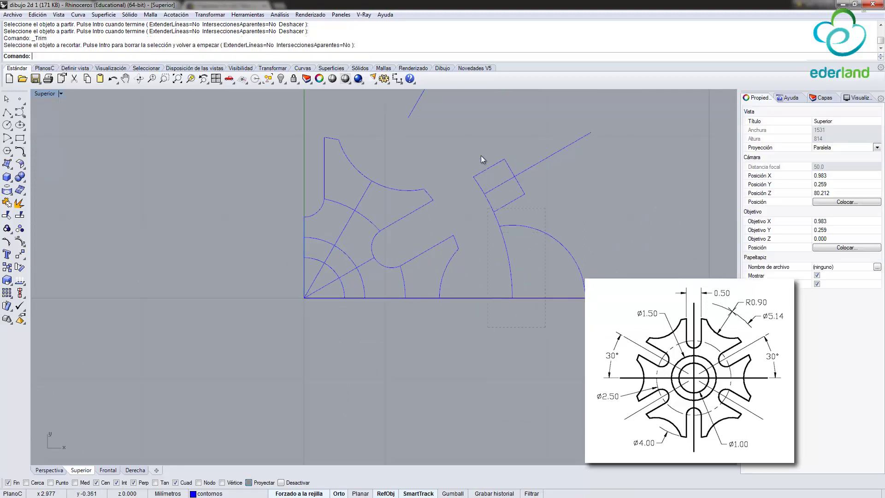
# - Delete the leftover rectangle, stray vertical segment, arcs and diagonal construction lines
pyautogui.moveTo(478, 150); pyautogui.dragTo(494, 214)
pyautogui.press('Delete')
pyautogui.scroll(-2, 526, 204)
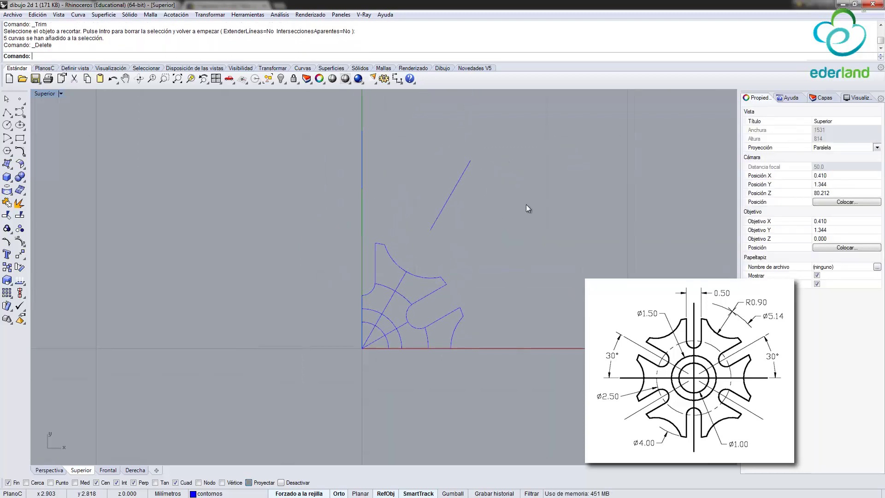
pyautogui.moveTo(292, 92); pyautogui.dragTo(292, 94)
pyautogui.press('Delete')
pyautogui.scroll(3, 394, 283)
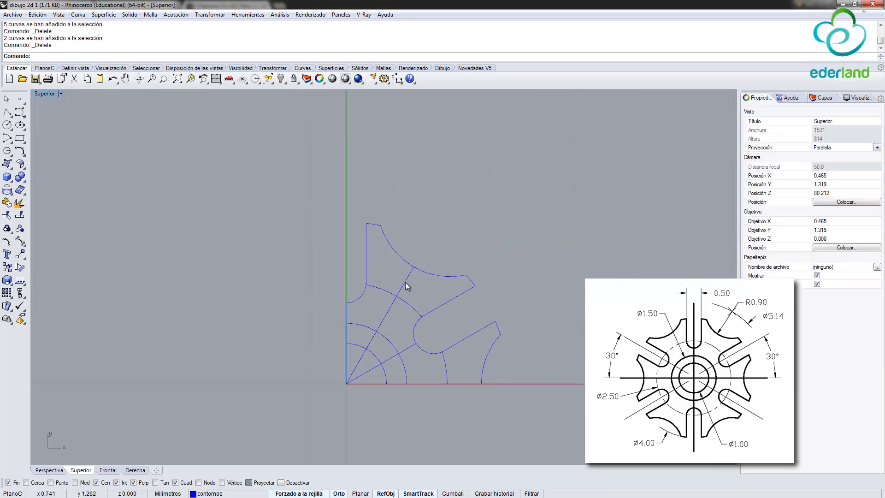
pyautogui.click(405, 283)
pyautogui.press('Delete')
# - Delete the arc through the slot, the origin diagonal and the Y-axis vertical segment
pyautogui.click(440, 369)
pyautogui.press('Delete')
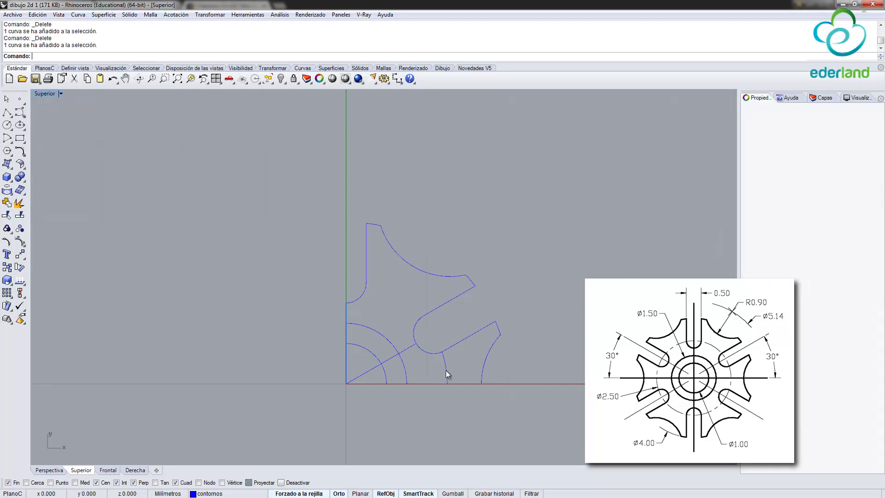
pyautogui.click(409, 349)
pyautogui.press('Delete')
pyautogui.click(366, 347)
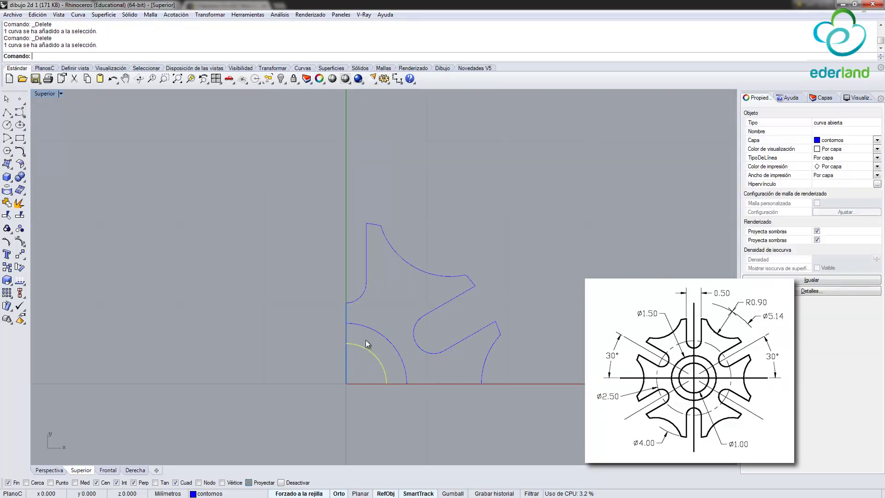
pyautogui.press('Escape')
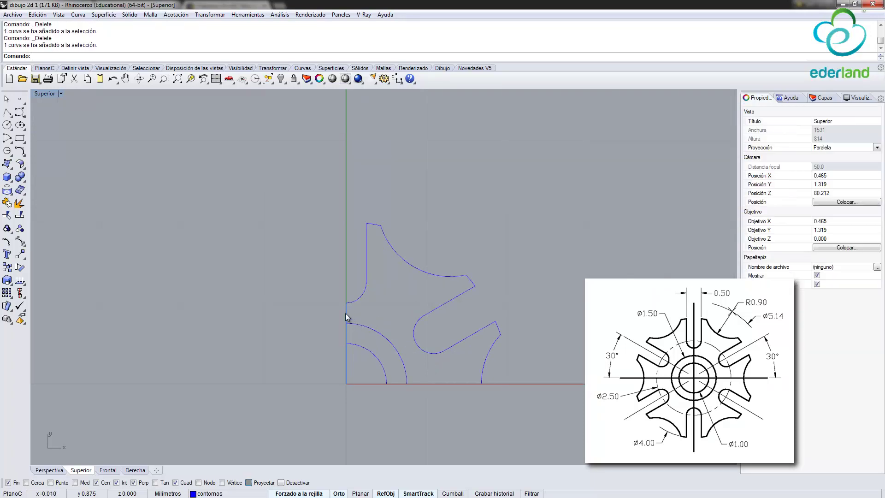
pyautogui.click(345, 313)
pyautogui.press('Delete')
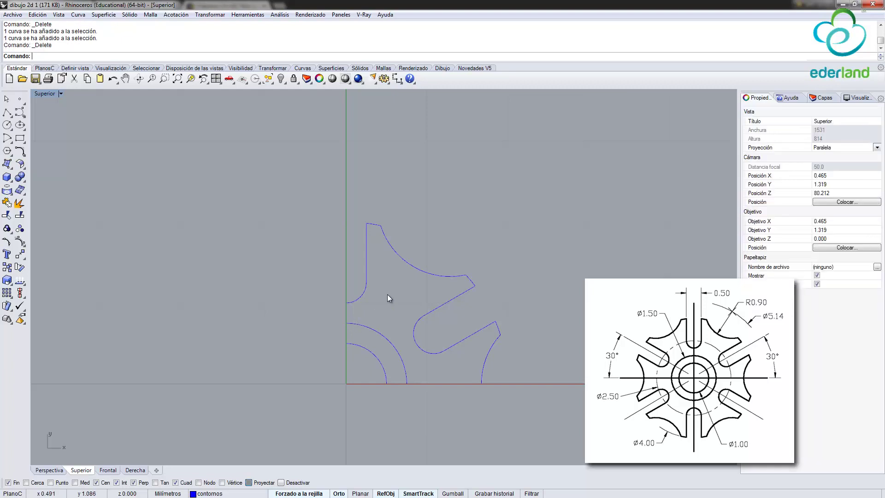
pyautogui.scroll(-3, 401, 283)
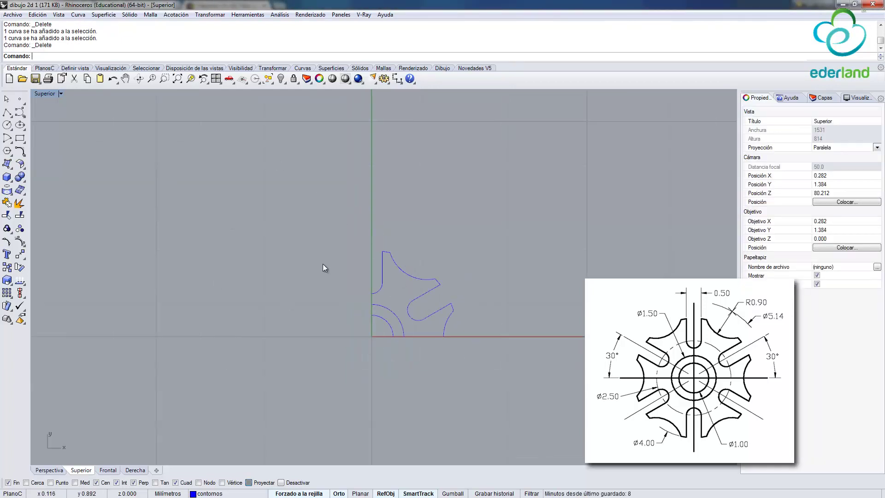
# - Mirror the nine quarter-outline curves across the vertical axis through the origin
pyautogui.moveTo(323, 199); pyautogui.dragTo(501, 388)
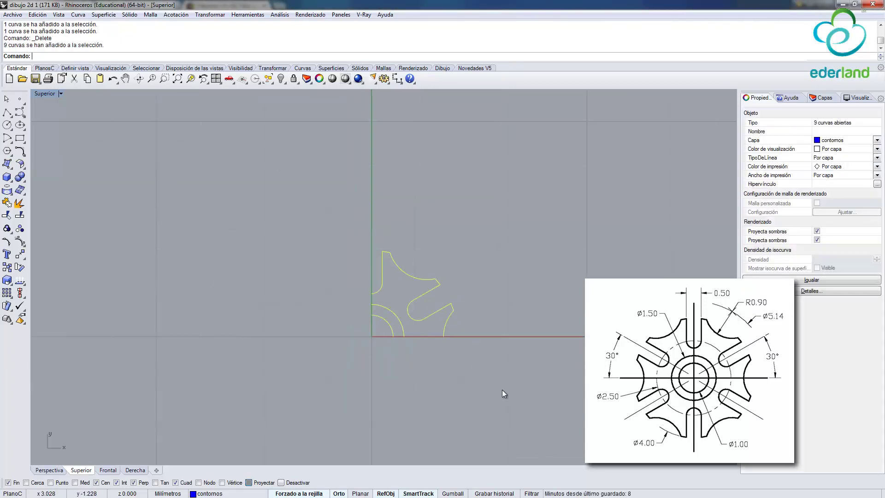
pyautogui.click(21, 254)
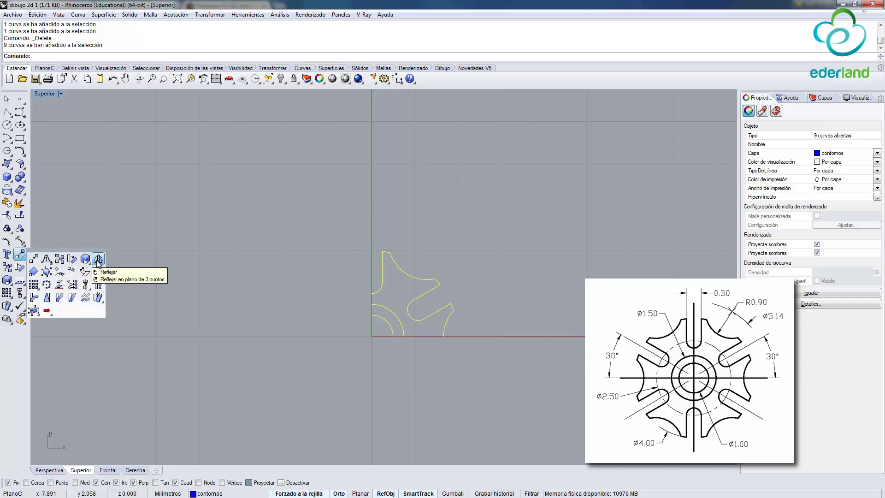
pyautogui.click(99, 259)
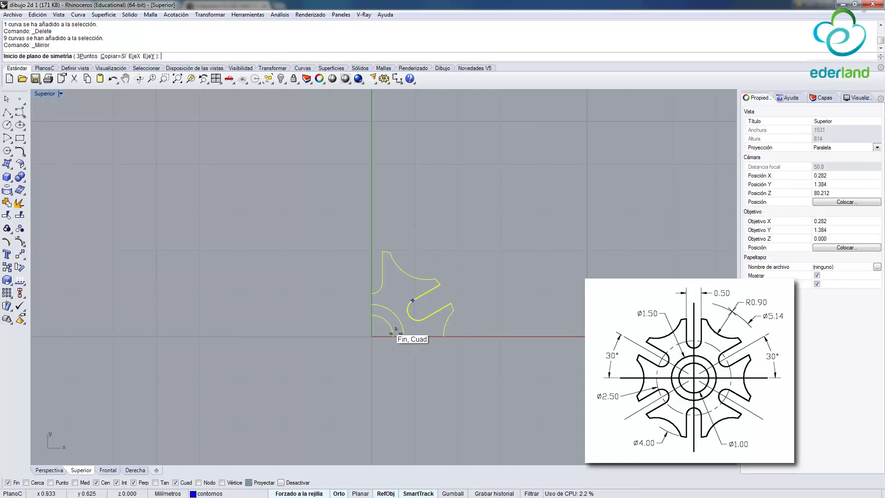
pyautogui.click(371, 336)
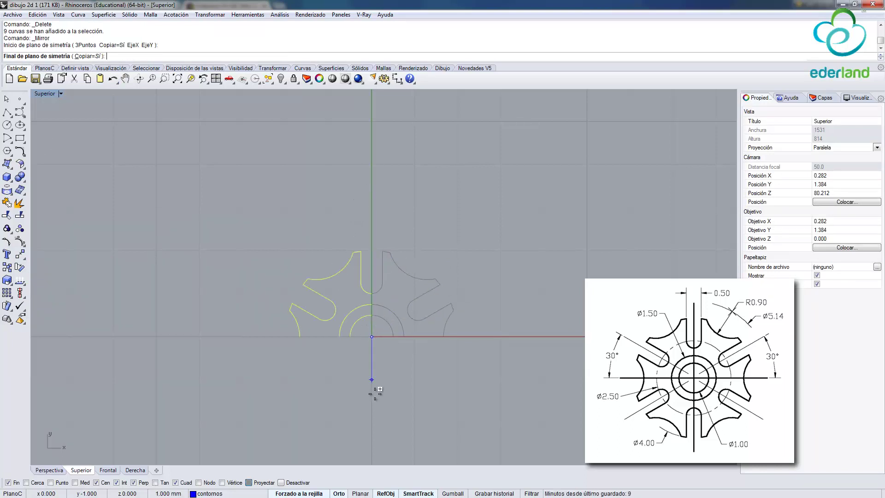
pyautogui.click(373, 175)
pyautogui.click(376, 195)
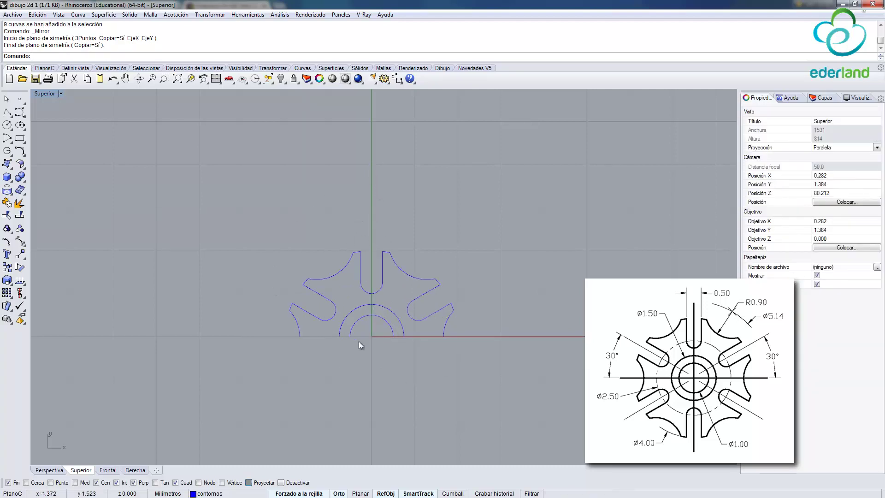
pyautogui.scroll(-2, 372, 340)
# - Mirror all 18 upper-half curves across the horizontal axis through the origin
pyautogui.moveTo(263, 210); pyautogui.dragTo(516, 387)
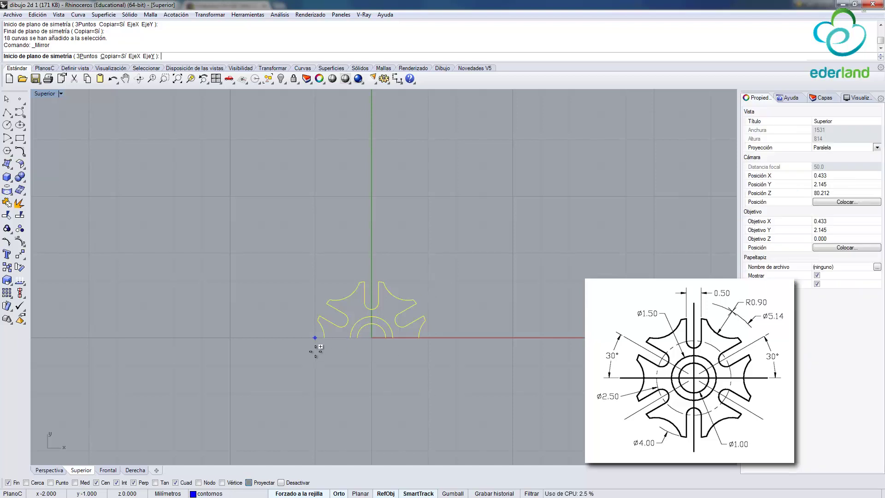
pyautogui.click(327, 338)
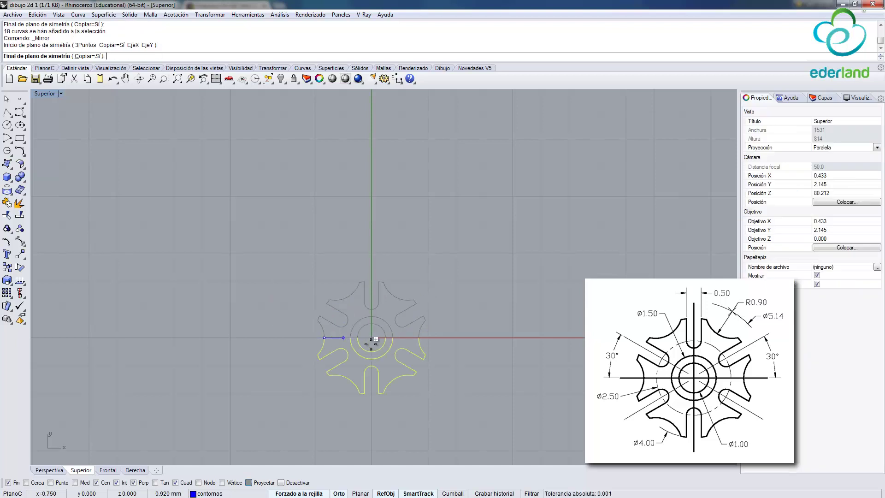
pyautogui.click(458, 343)
pyautogui.scroll(3, 395, 386)
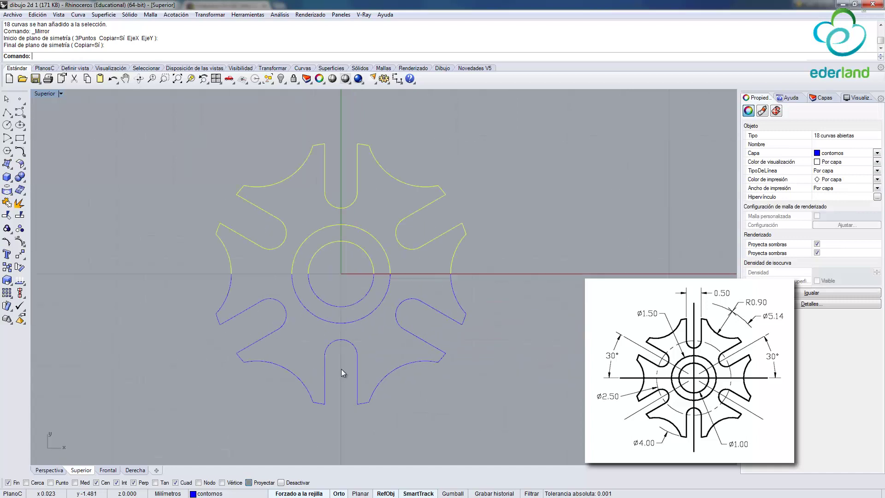
pyautogui.press('Escape')
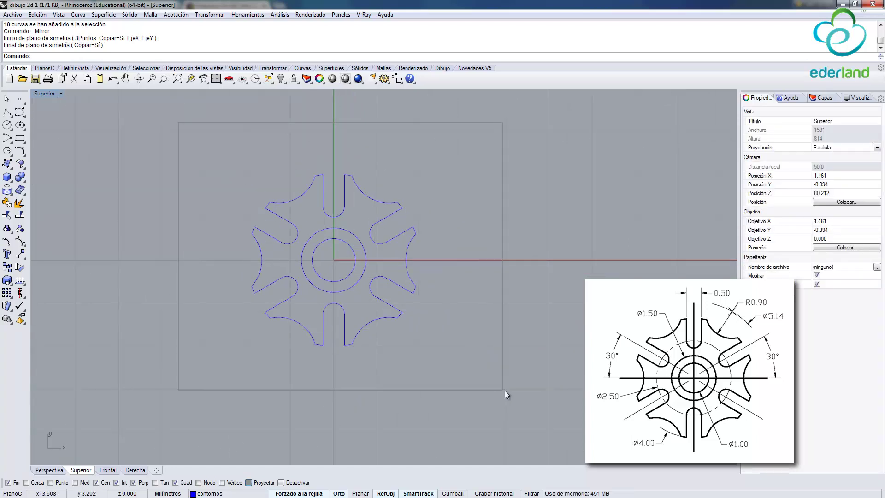
# - Join all 36 wheel curves and confirm the star outline and both circles are each closed
pyautogui.moveTo(341, 253); pyautogui.dragTo(505, 391)
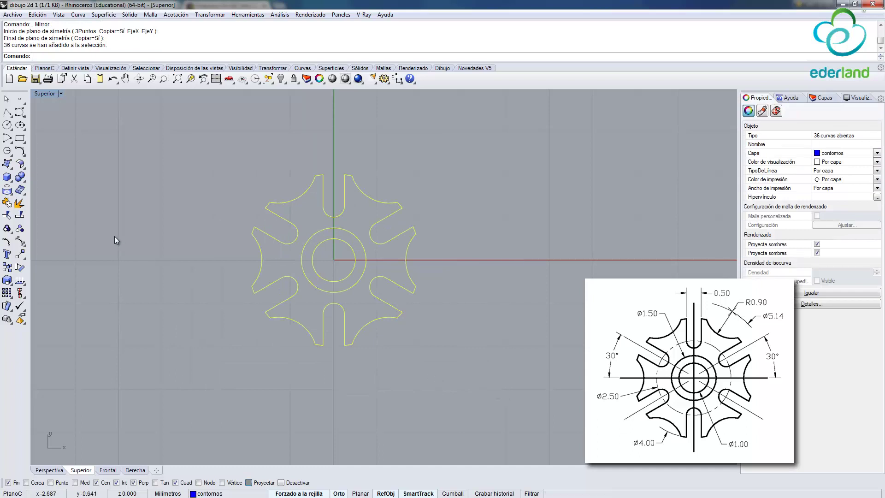
pyautogui.click(8, 202)
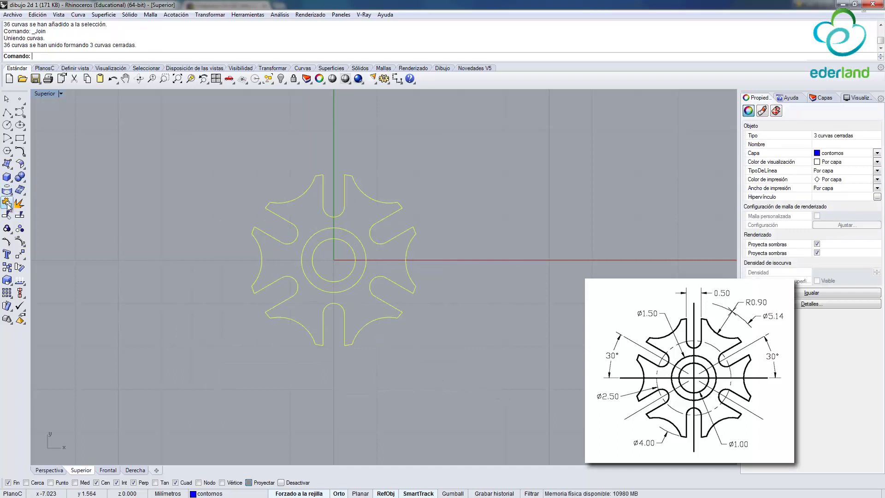
pyautogui.click(298, 198)
pyautogui.click(327, 231)
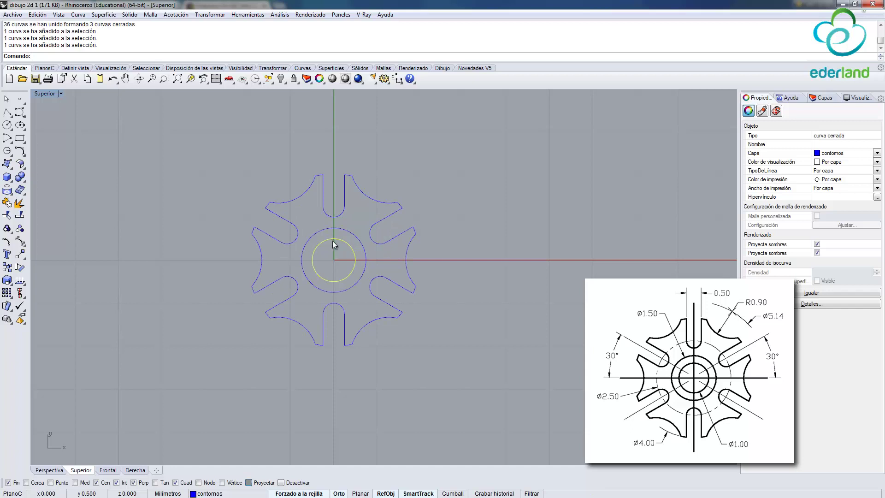
pyautogui.click(471, 222)
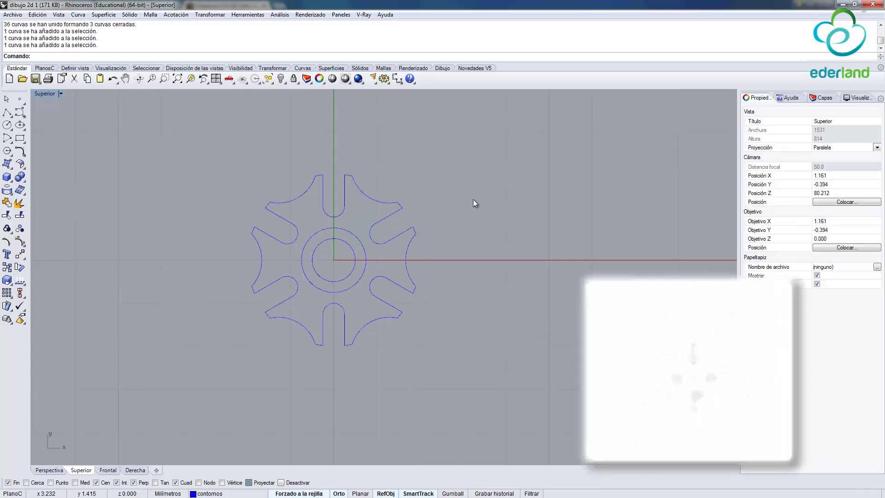